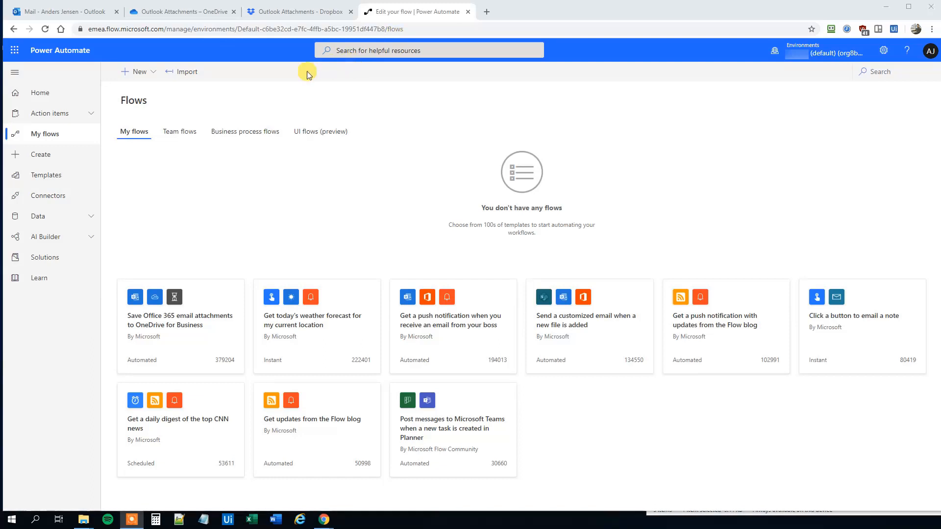
# - Create an automated flow named "Save Attachments" with the Office 365 Outlook trigger "When a new email arrives (V3)"
pyautogui.click(39, 154)
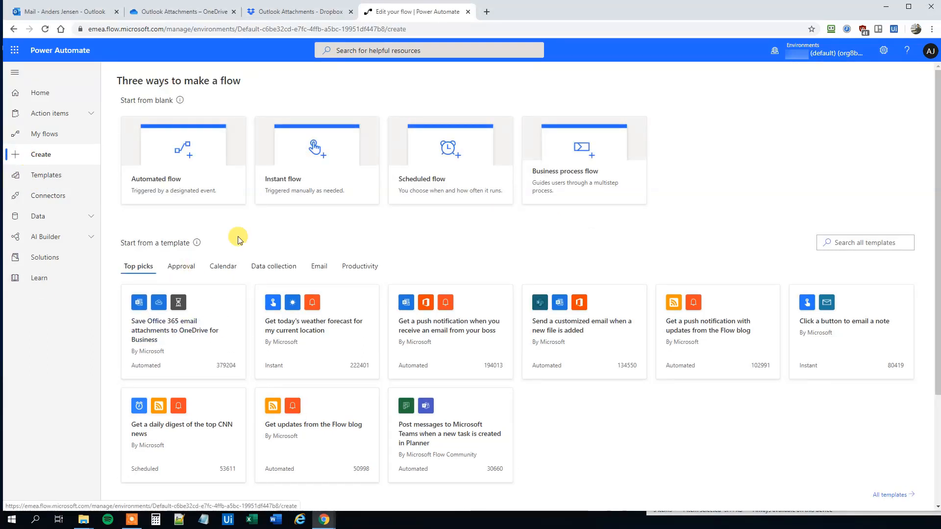
pyautogui.click(168, 191)
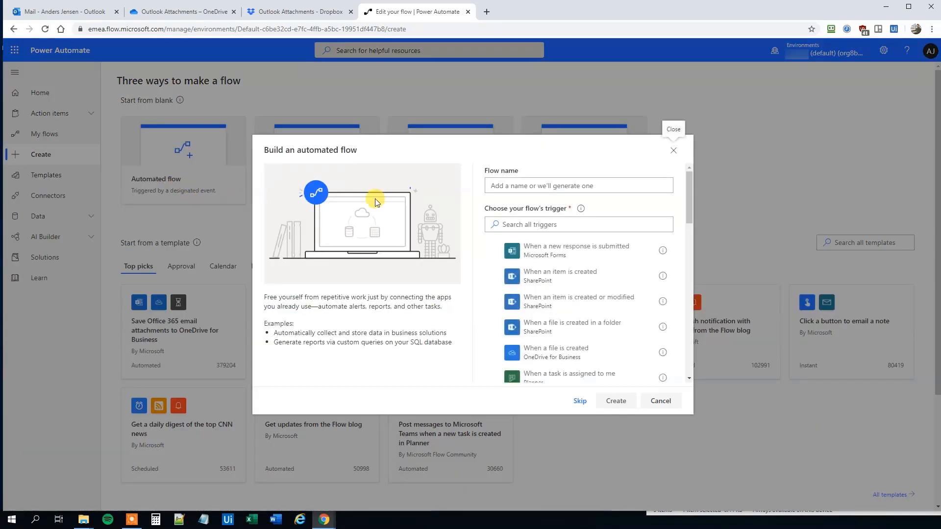
pyautogui.click(497, 186)
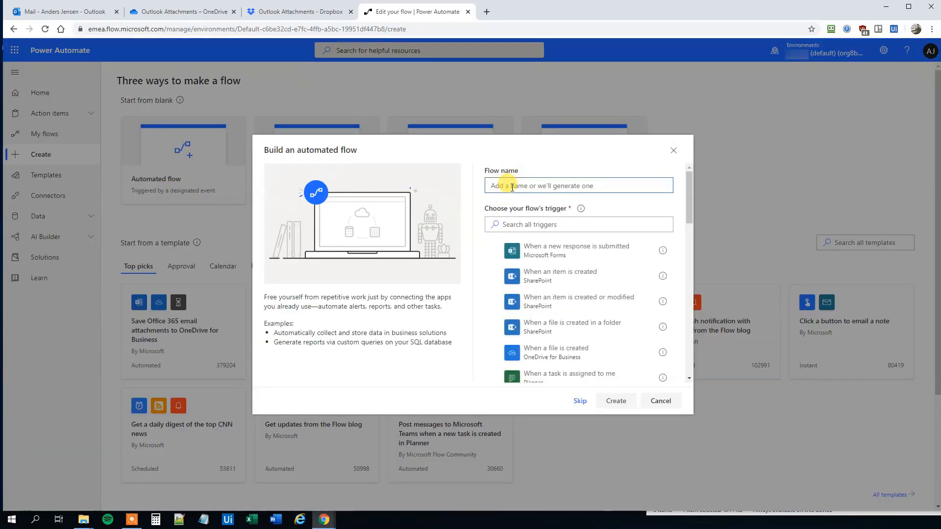
pyautogui.write('Save Attachments')
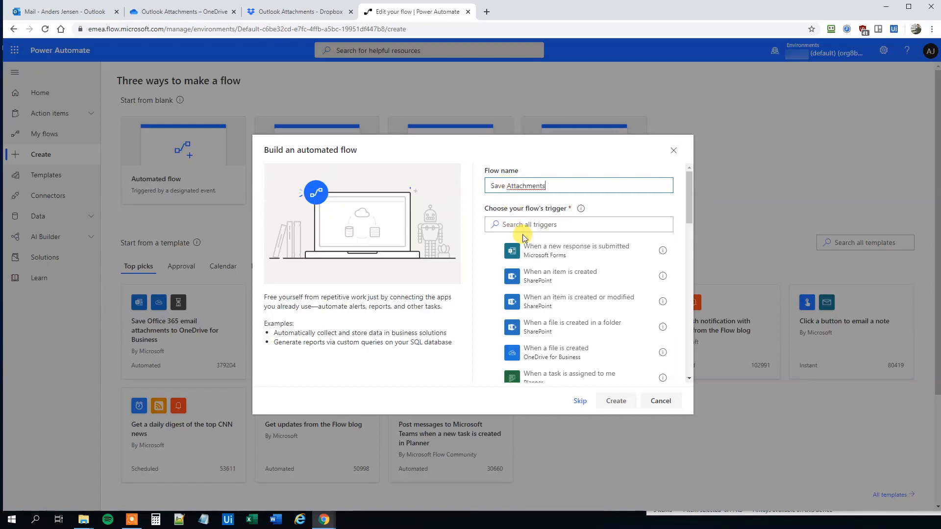
pyautogui.click(522, 226)
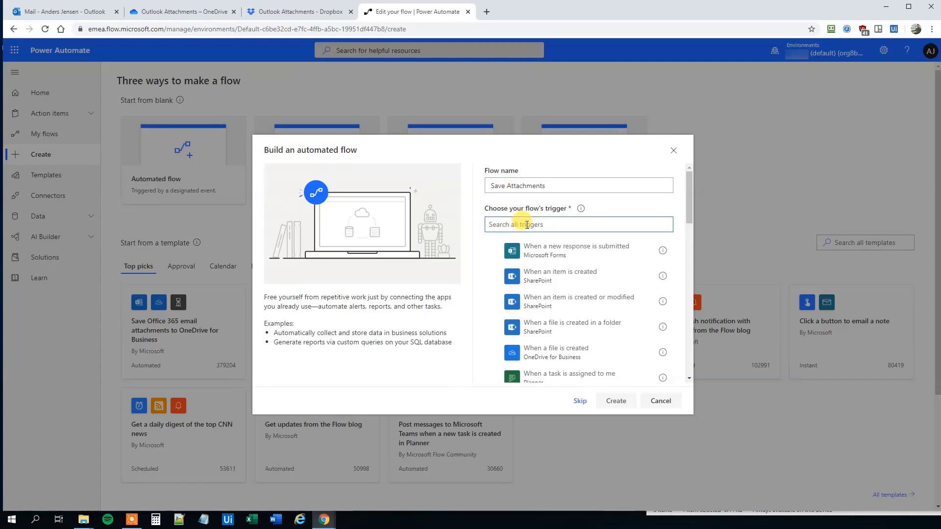
pyautogui.write('when a new')
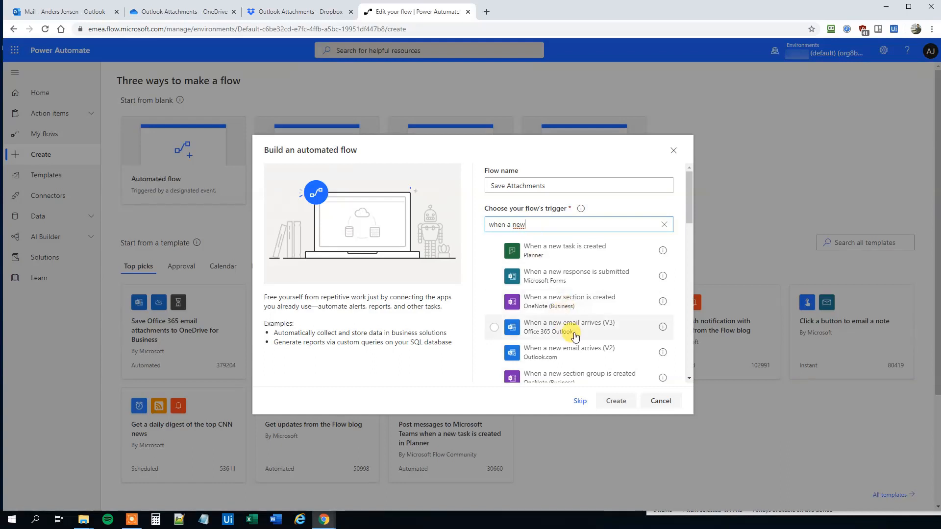
pyautogui.click(585, 329)
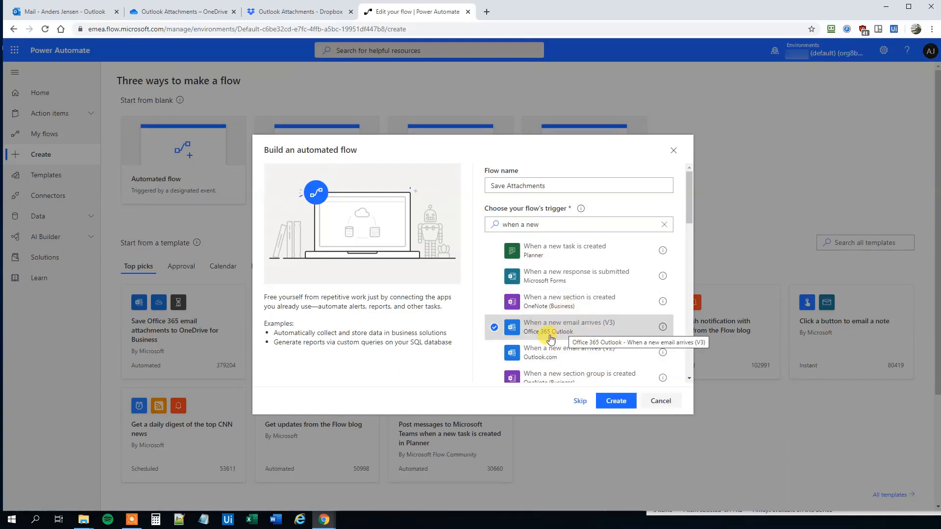
pyautogui.click(616, 401)
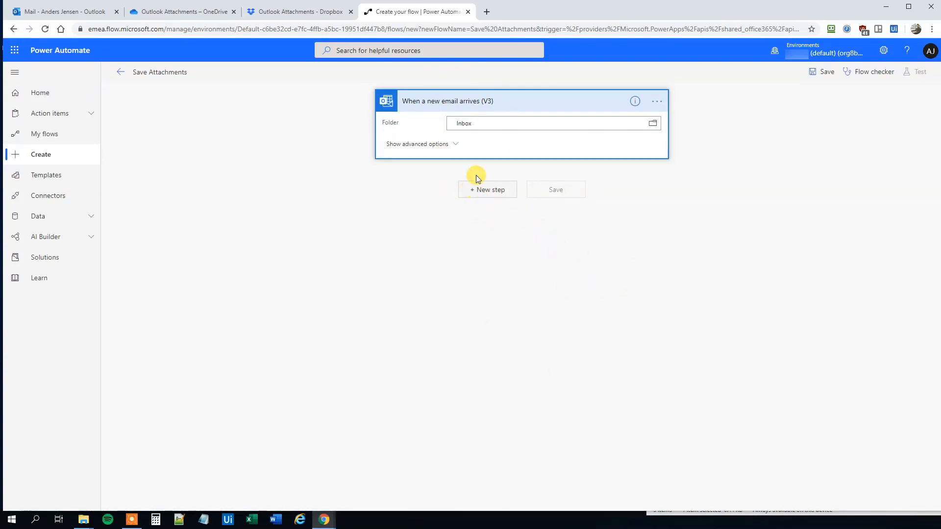
# - In the email trigger's advanced options, set both Has Attachment and Include Attachments to Yes
pyautogui.click(457, 144)
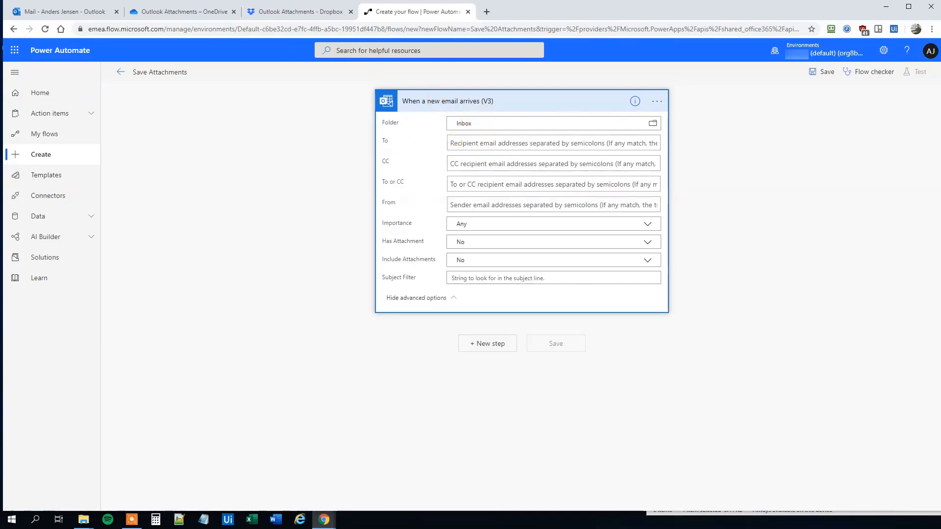
pyautogui.click(58, 18)
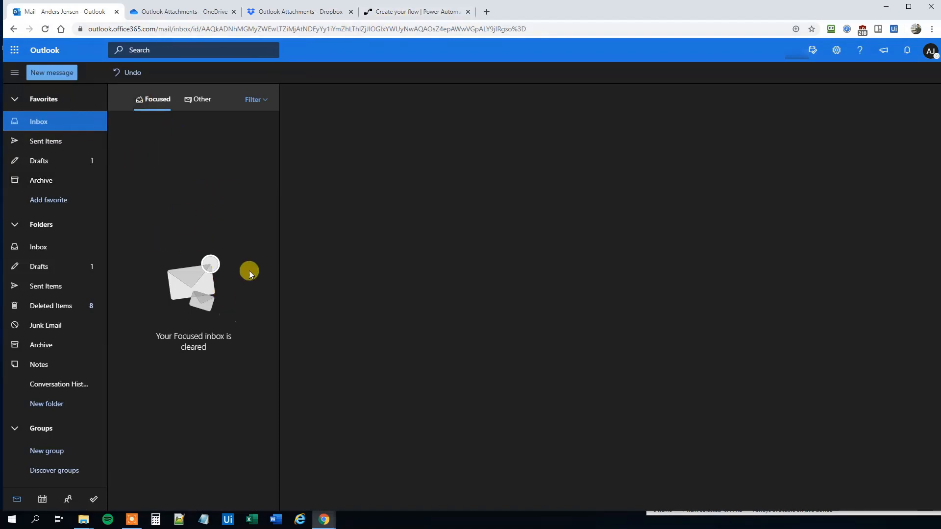
pyautogui.click(413, 14)
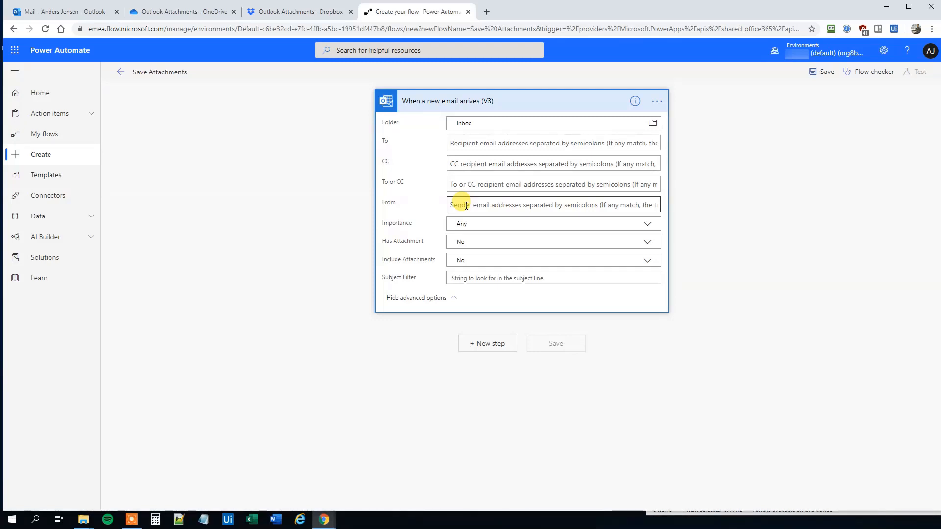
pyautogui.click(468, 242)
pyautogui.click(462, 265)
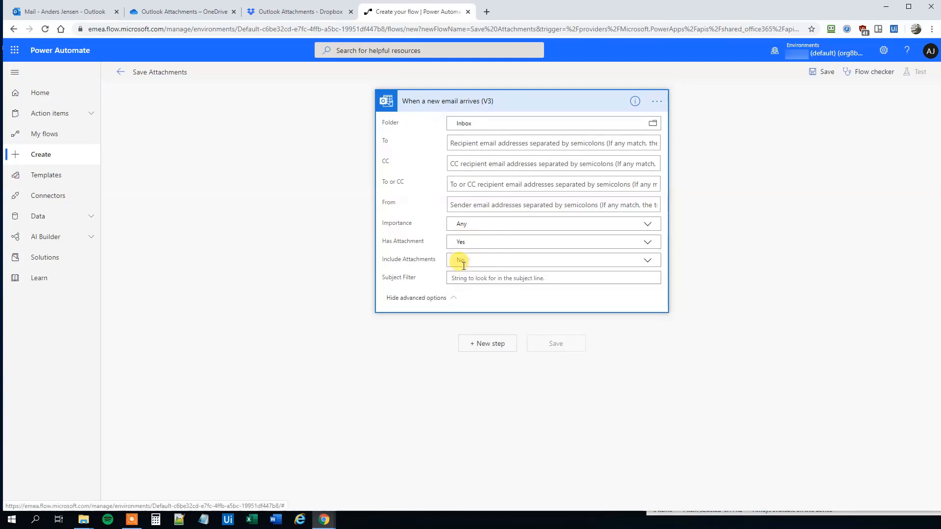
pyautogui.click(469, 261)
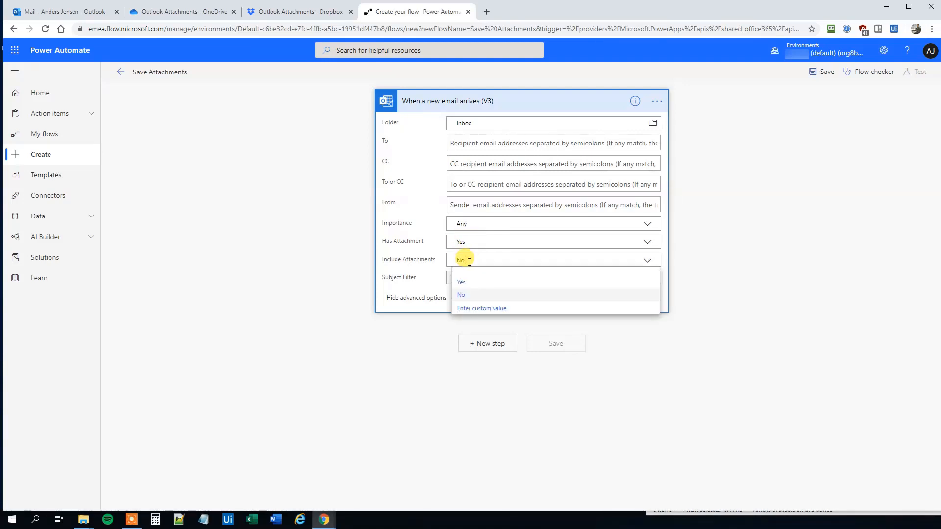
pyautogui.click(464, 284)
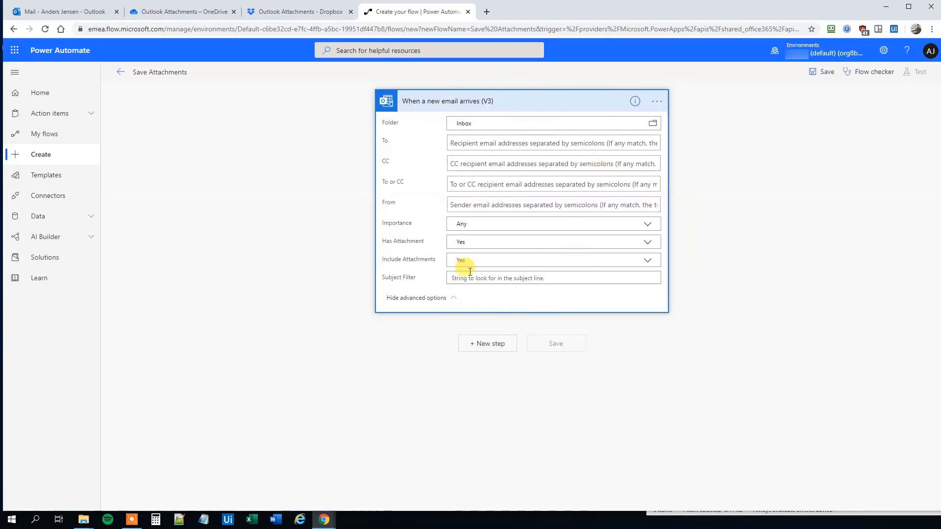
# - Add an "Apply to each" control after the email trigger, using the trigger's Attachments as its input
pyautogui.click(491, 345)
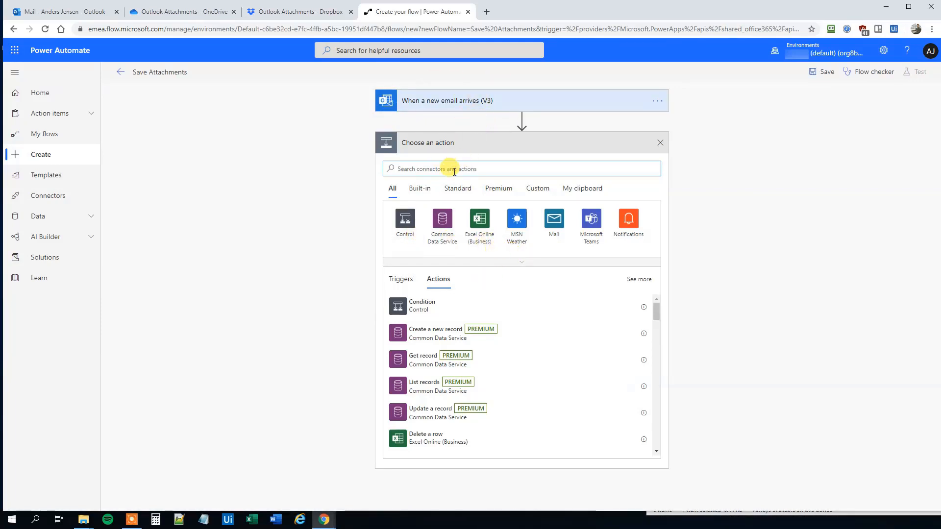
pyautogui.click(405, 220)
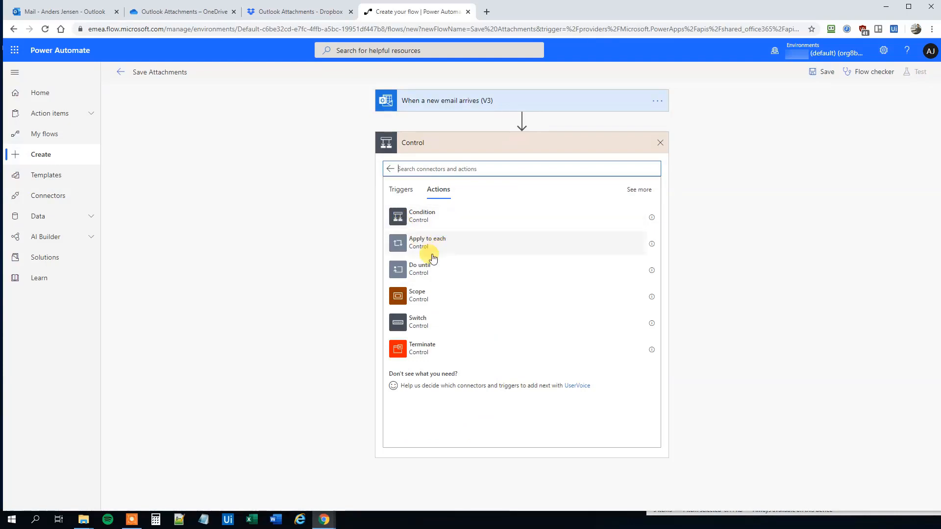
pyautogui.click(438, 250)
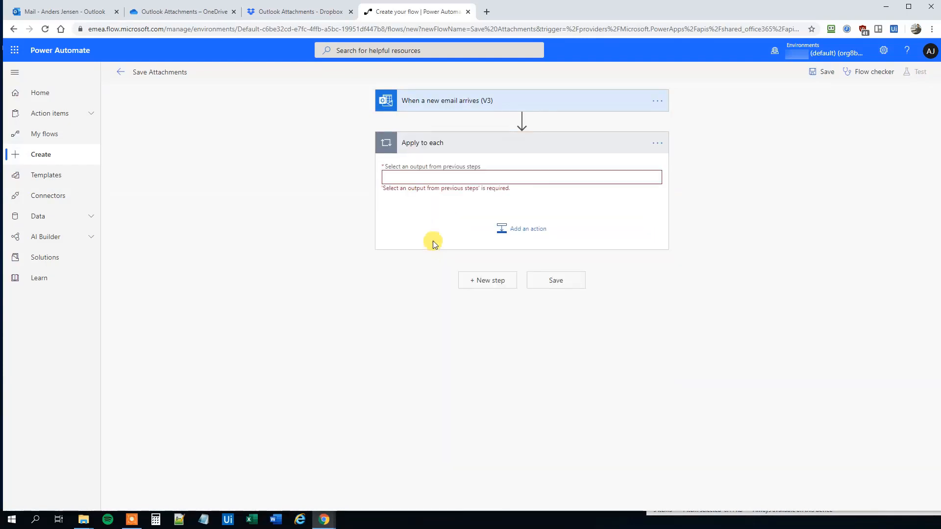
pyautogui.click(425, 179)
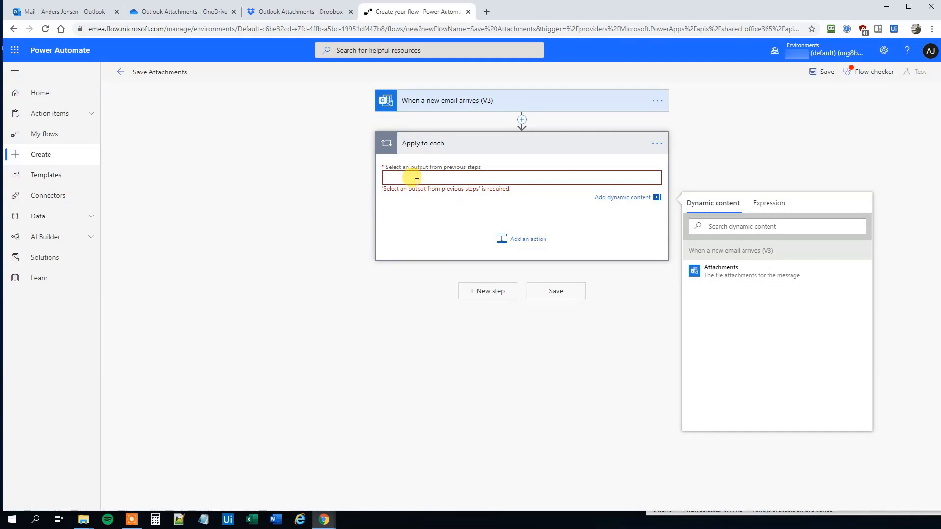
pyautogui.click(731, 275)
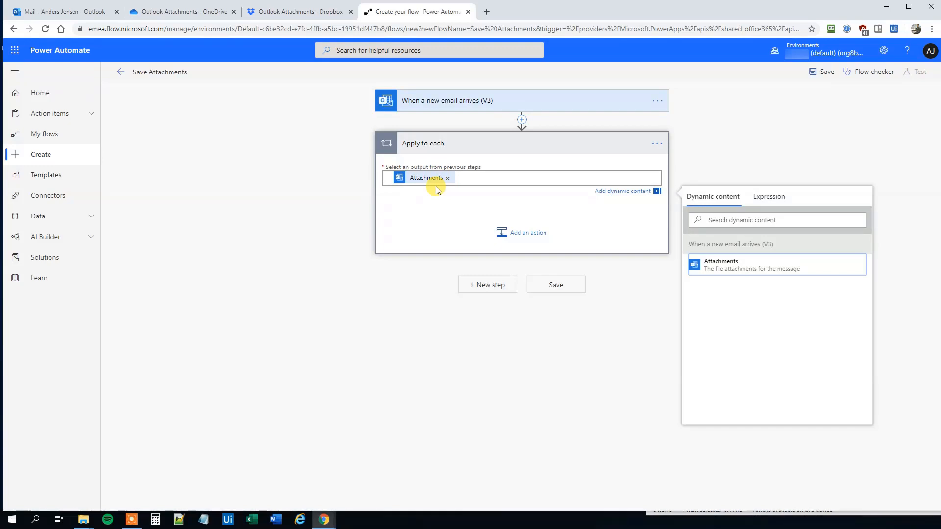
# - Add the Dropbox "Create file" action inside the "Apply to each" loop
pyautogui.click(530, 234)
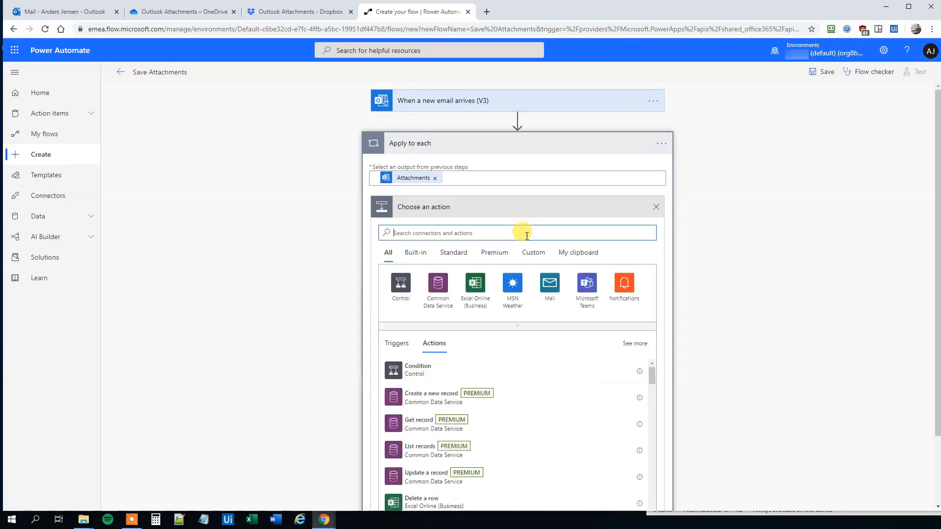
pyautogui.write('dropb')
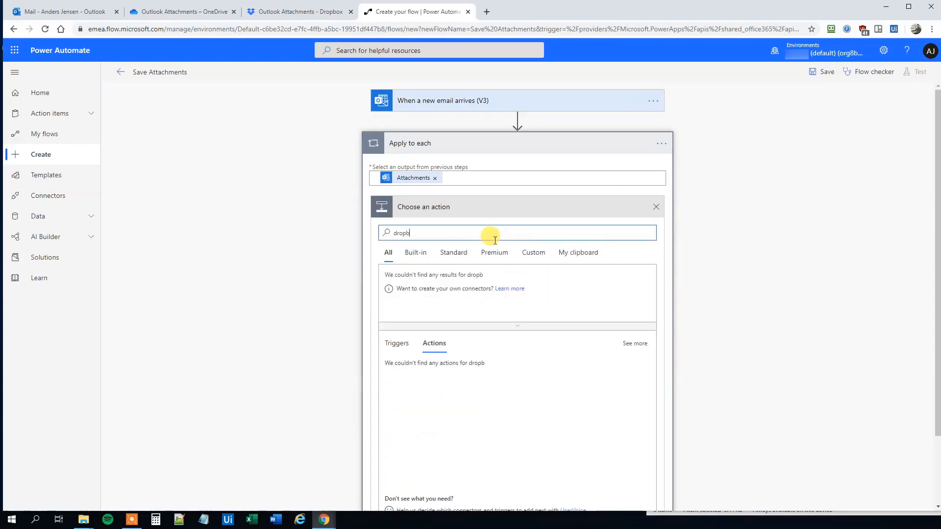
pyautogui.write('ox')
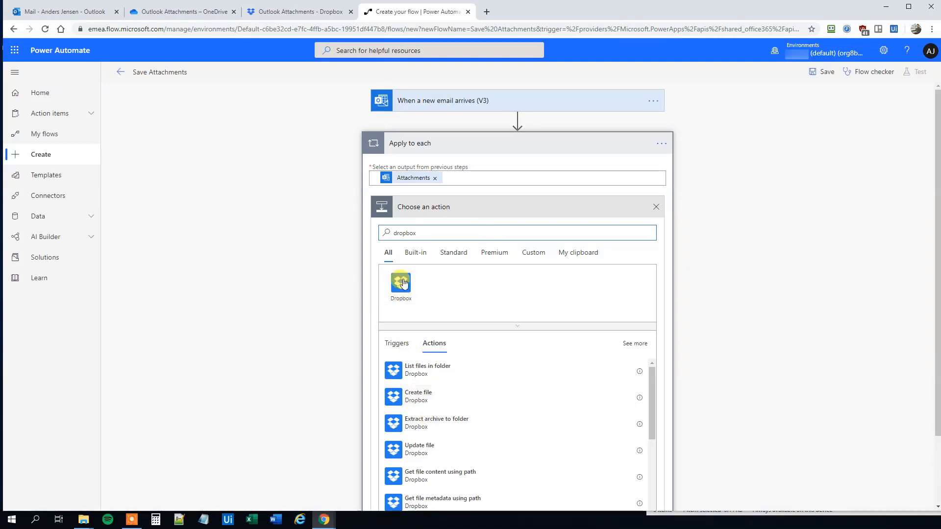
pyautogui.scroll(-3, 414, 391)
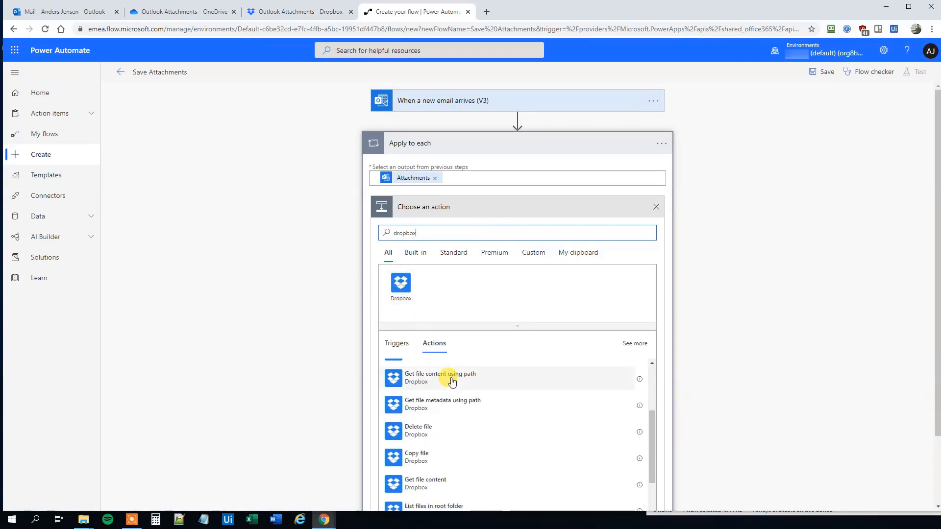
pyautogui.scroll(3, 443, 374)
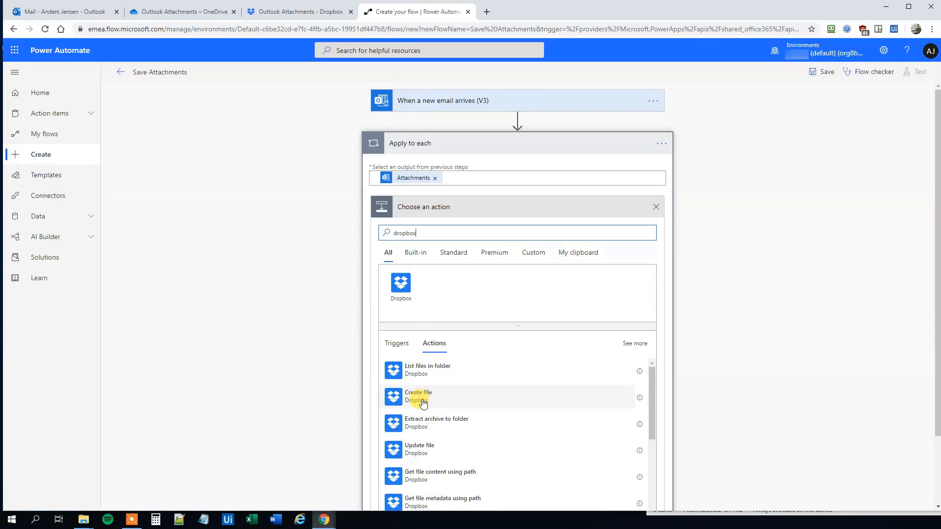
pyautogui.click(429, 397)
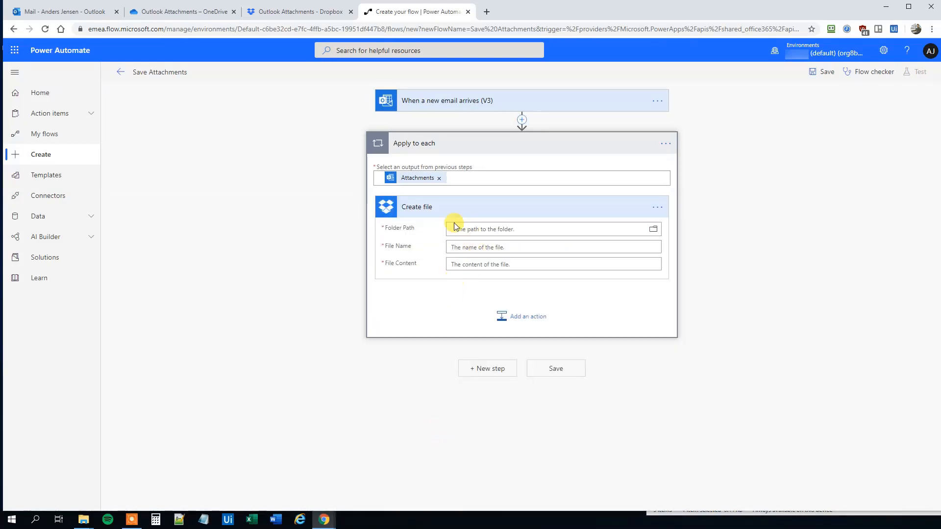
# - Check the target folder in Dropbox and set the Create file action's Folder Path to /RPA/Outlook Attachments
pyautogui.click(276, 15)
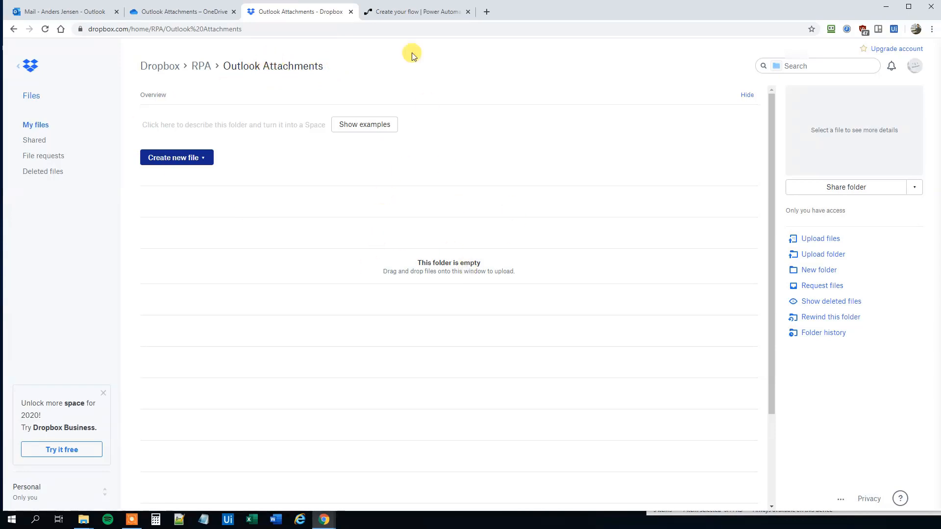
pyautogui.click(412, 12)
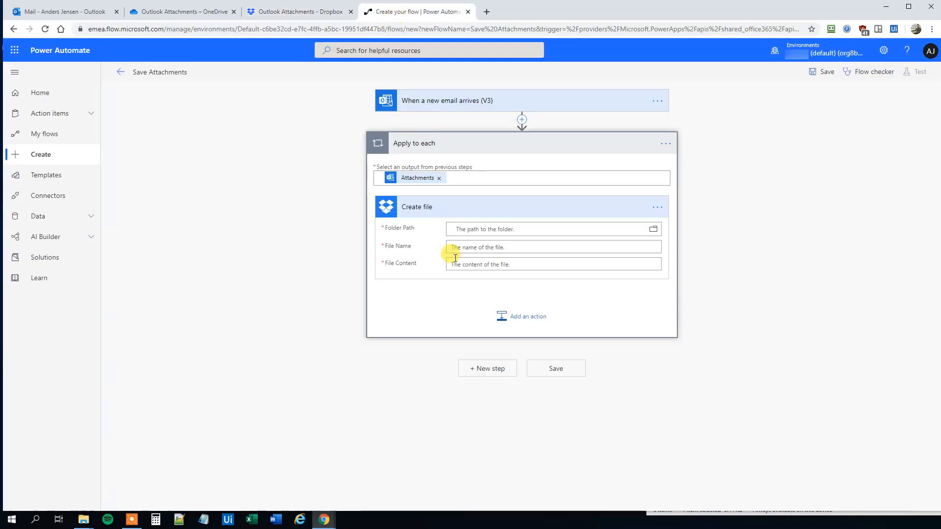
pyautogui.click(467, 229)
pyautogui.write('/RPA/O')
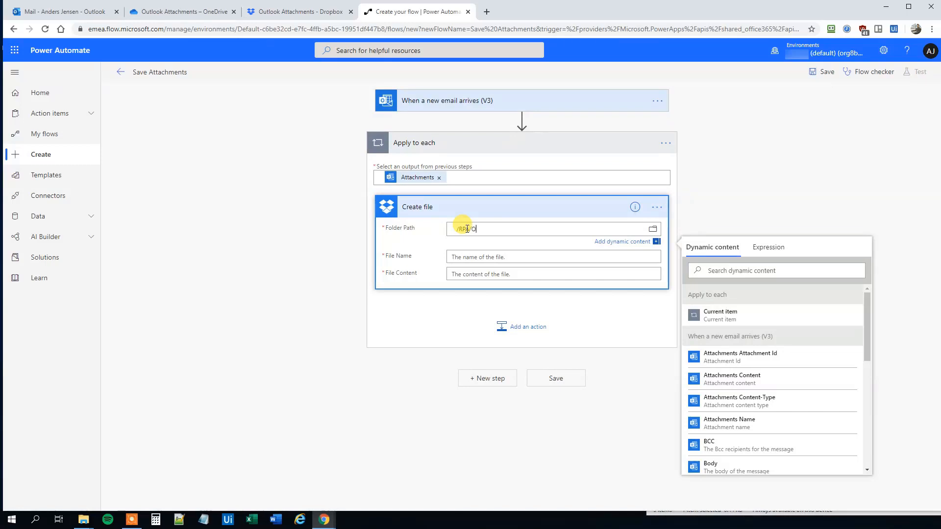
pyautogui.write('utlook Attachments')
# - Compose the Create file action's File Name from the dynamic values Received Time followed by Attachments Name
pyautogui.click(464, 259)
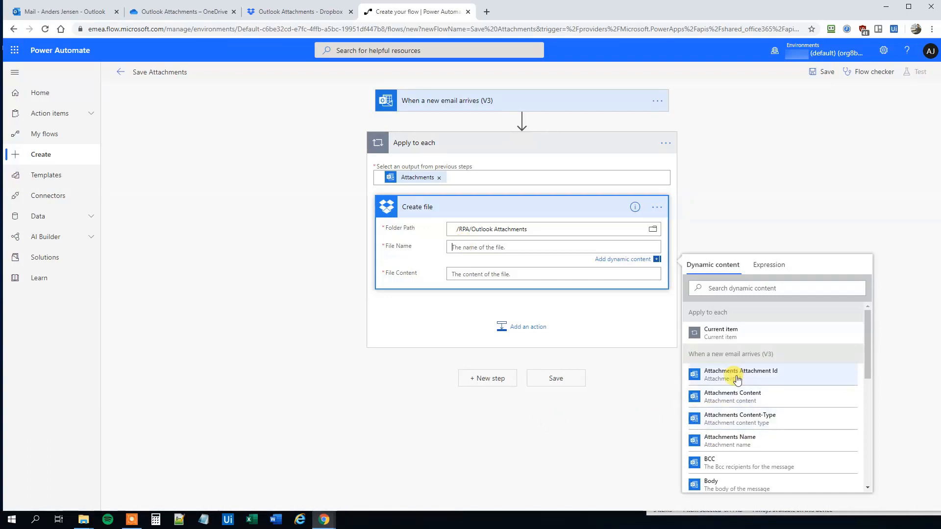
pyautogui.scroll(-5, 729, 391)
pyautogui.scroll(5, 733, 396)
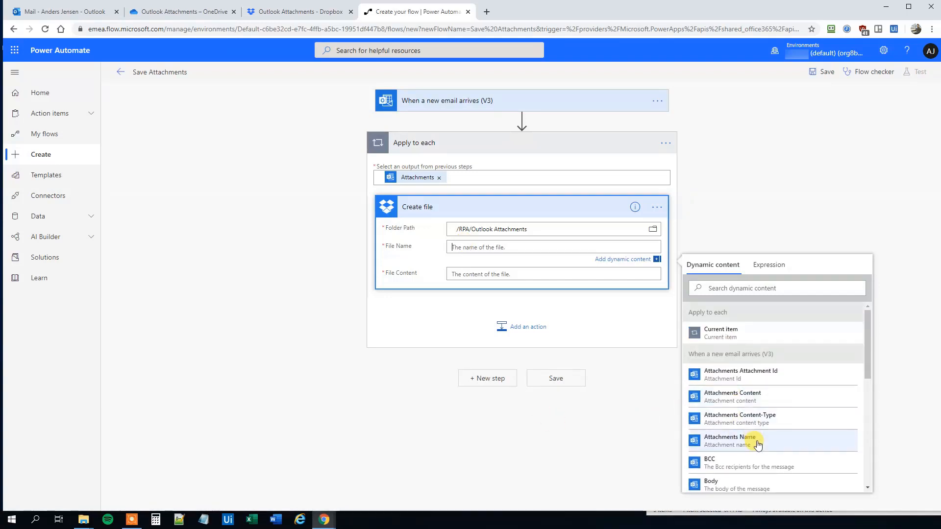
pyautogui.click(740, 442)
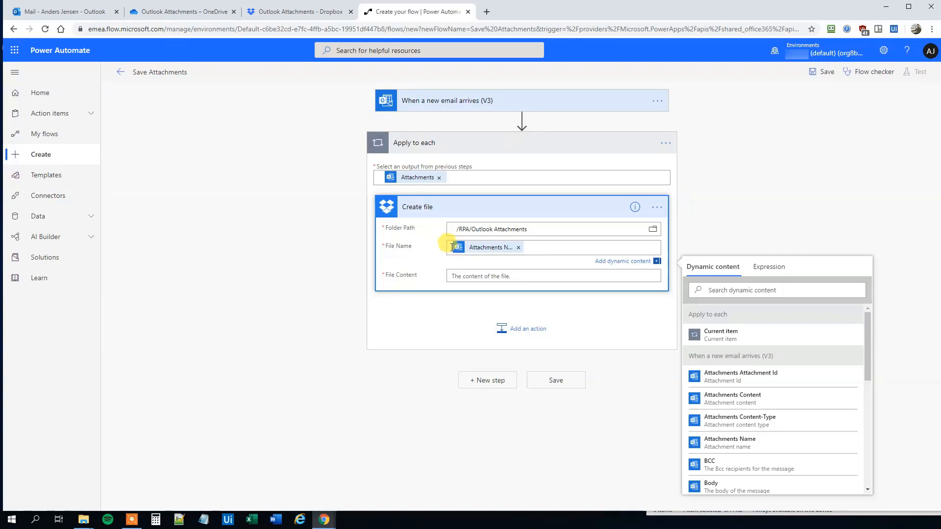
pyautogui.scroll(-5, 745, 377)
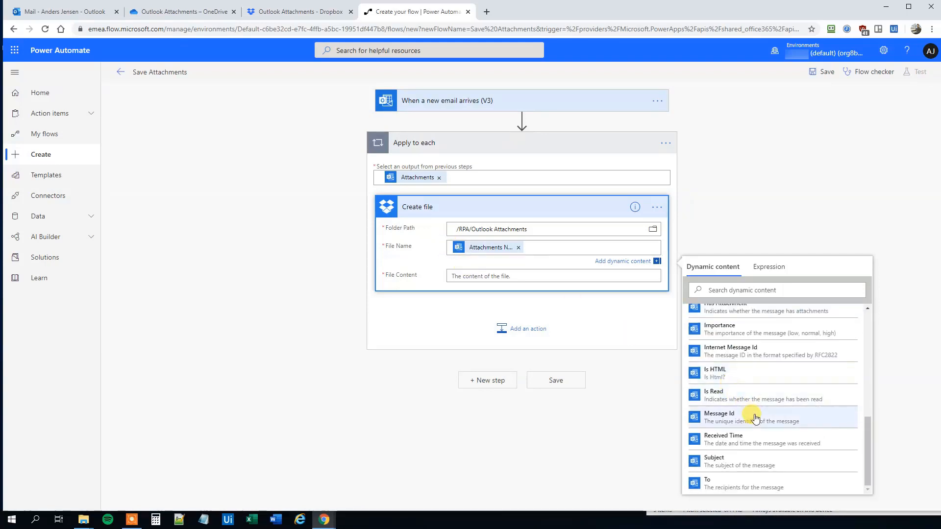
pyautogui.click(743, 440)
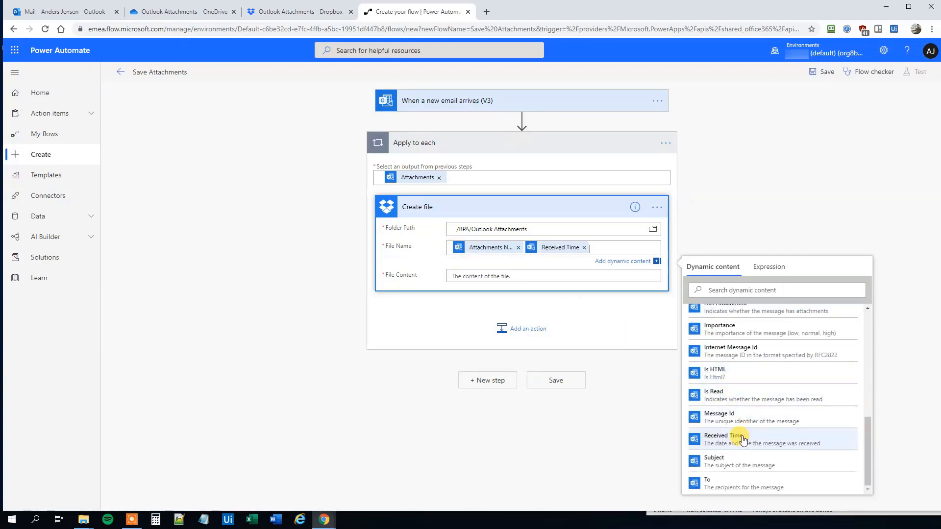
pyautogui.click(518, 248)
pyautogui.scroll(4, 799, 372)
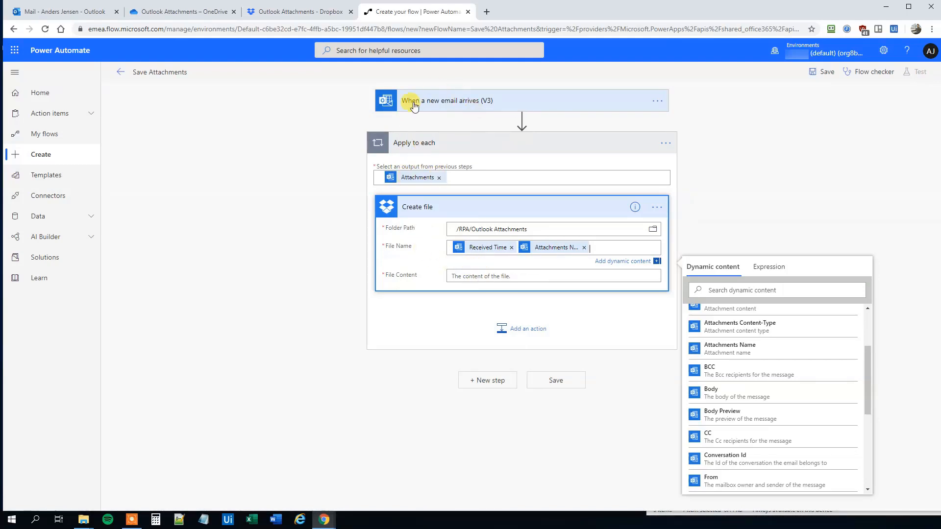
# - Set the Create file action's File Content to the dynamic value Attachments Content and save the flow
pyautogui.click(488, 277)
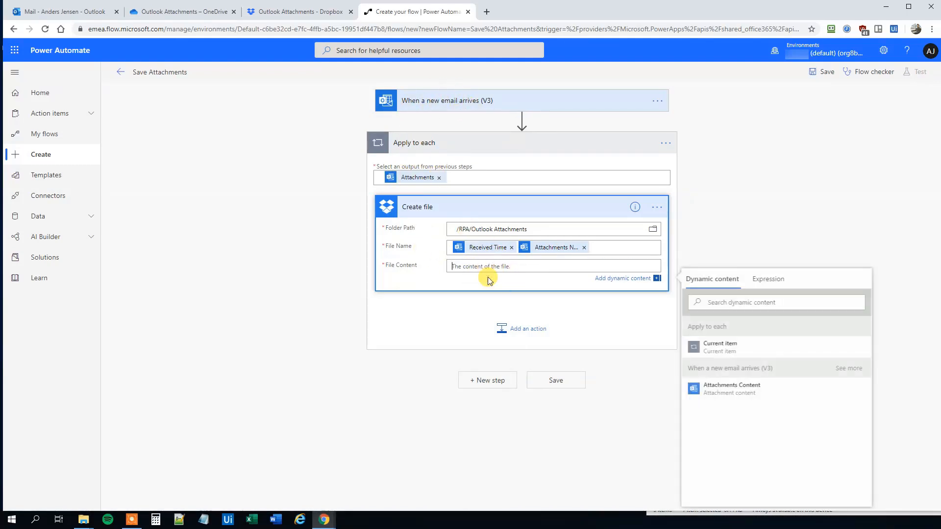
pyautogui.click(753, 393)
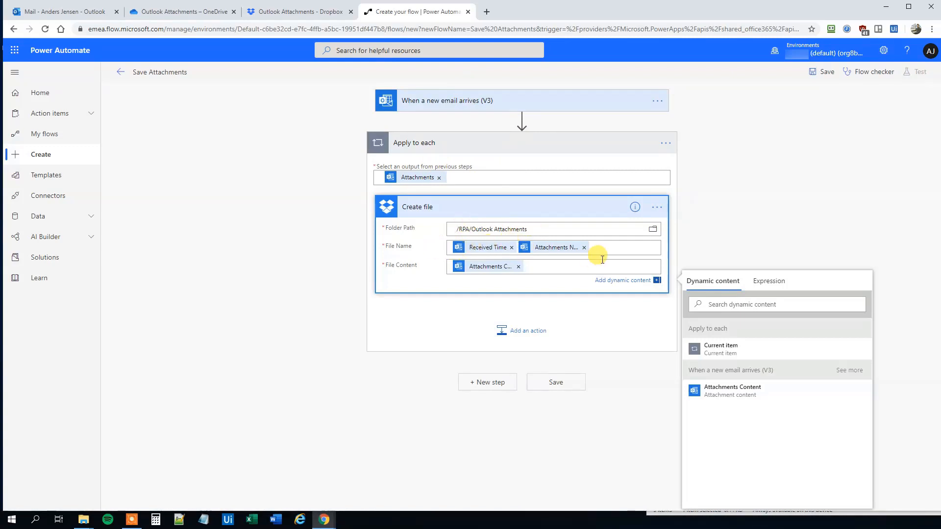
pyautogui.click(904, 90)
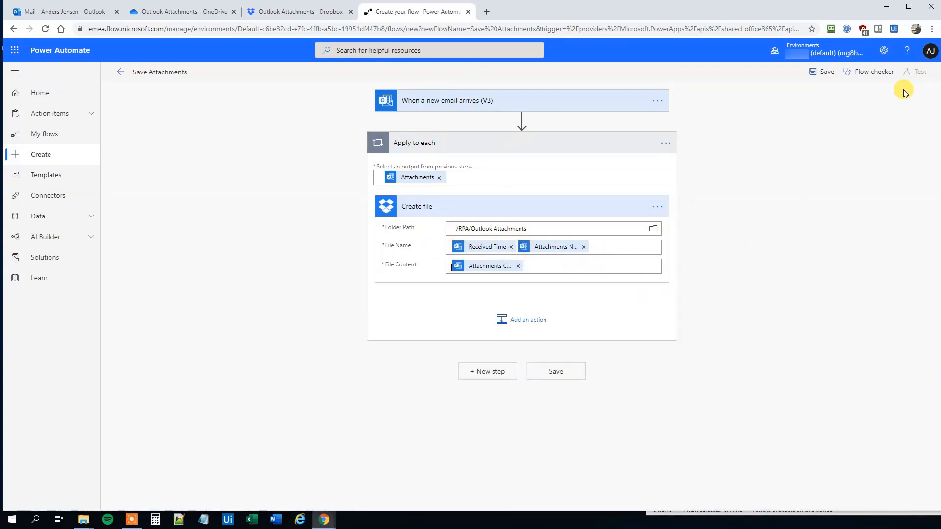
pyautogui.click(814, 73)
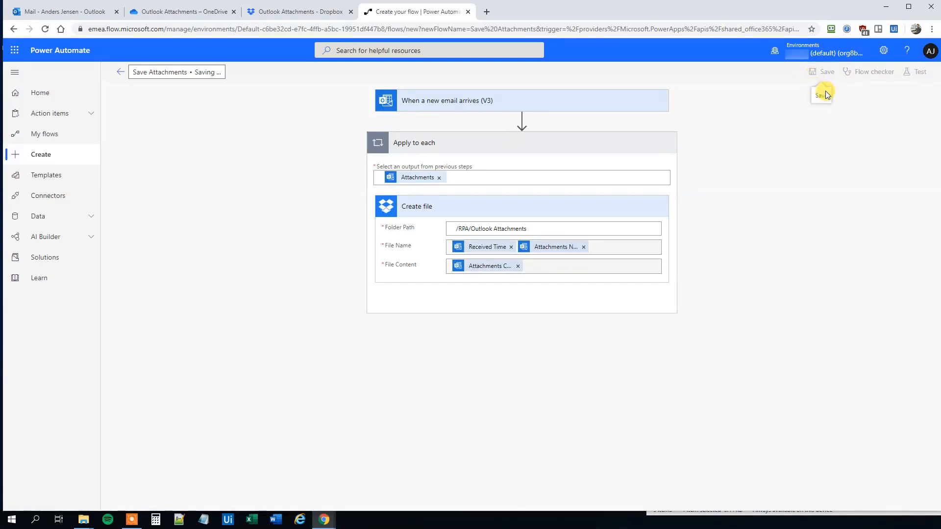
# - Start a test of the flow with the option "I'll perform the trigger action"
pyautogui.click(917, 72)
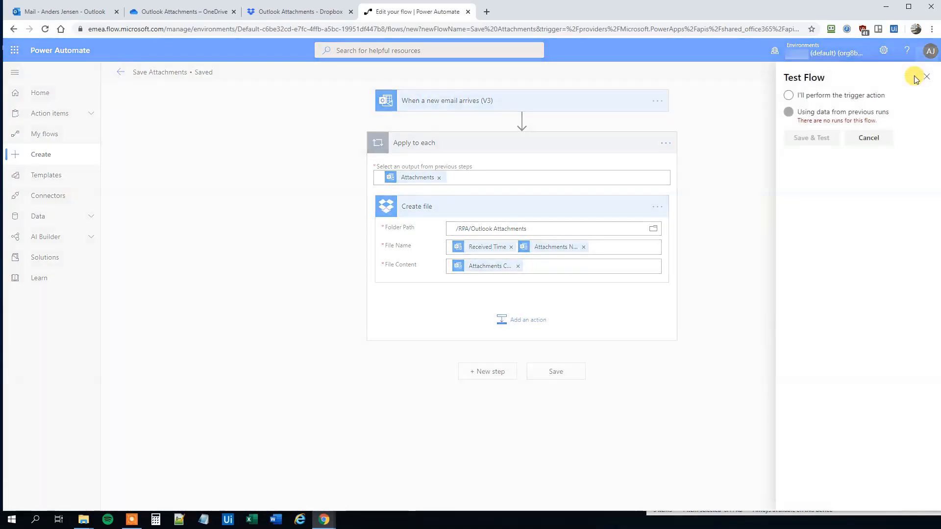
pyautogui.click(813, 97)
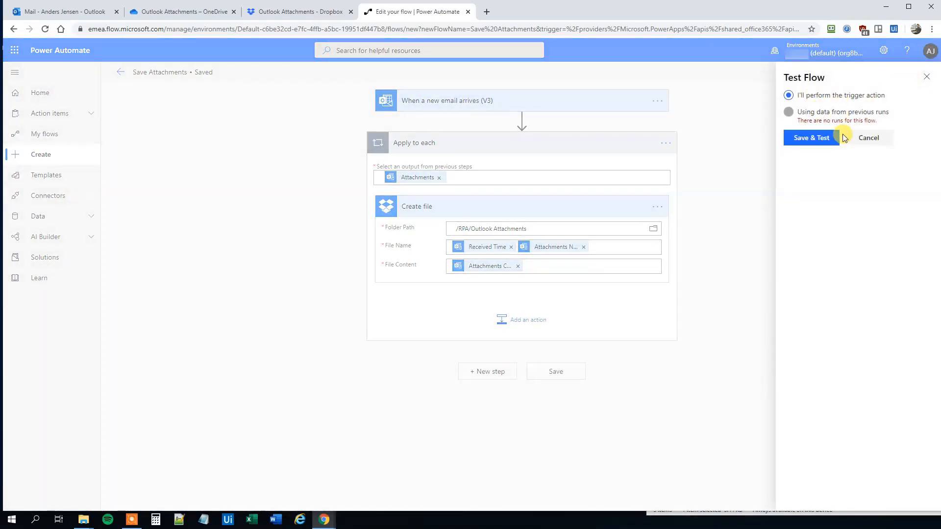
pyautogui.click(814, 131)
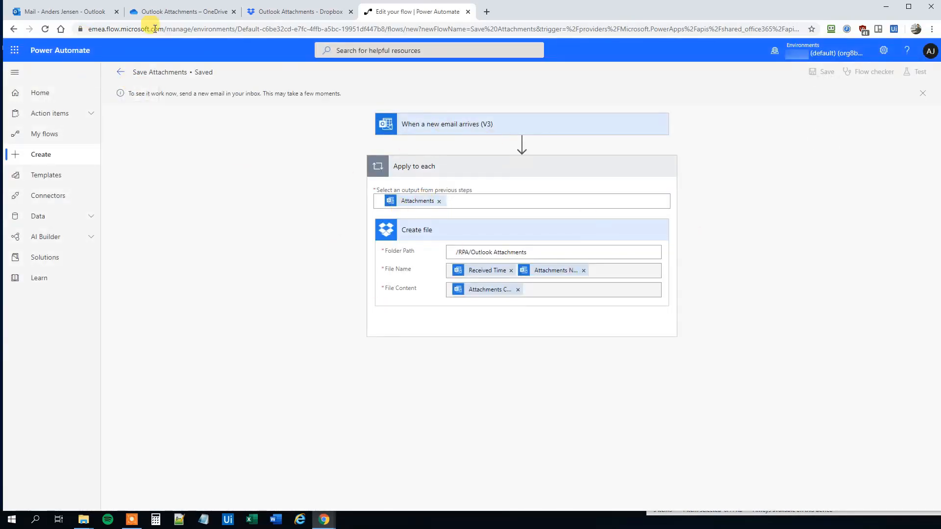
# - In Outlook, create a new message addressed to the mailbox owner and attach New Microsoft Excel Worksheet from the Drive F folder
pyautogui.click(69, 11)
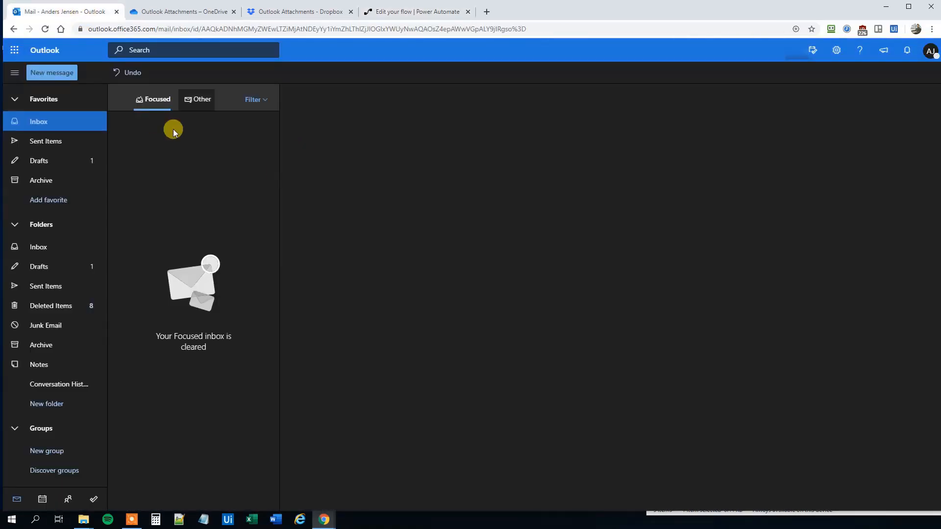
pyautogui.click(64, 74)
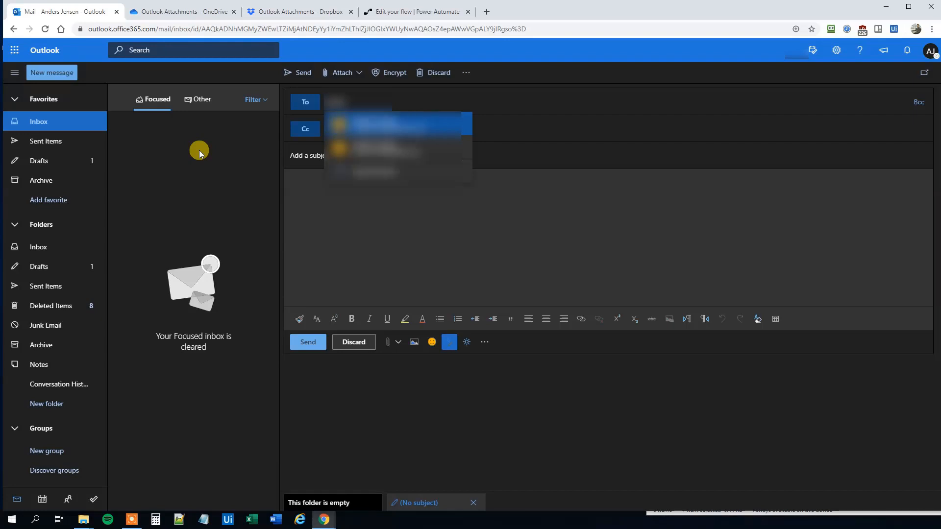
pyautogui.press('Return')
pyautogui.click(88, 524)
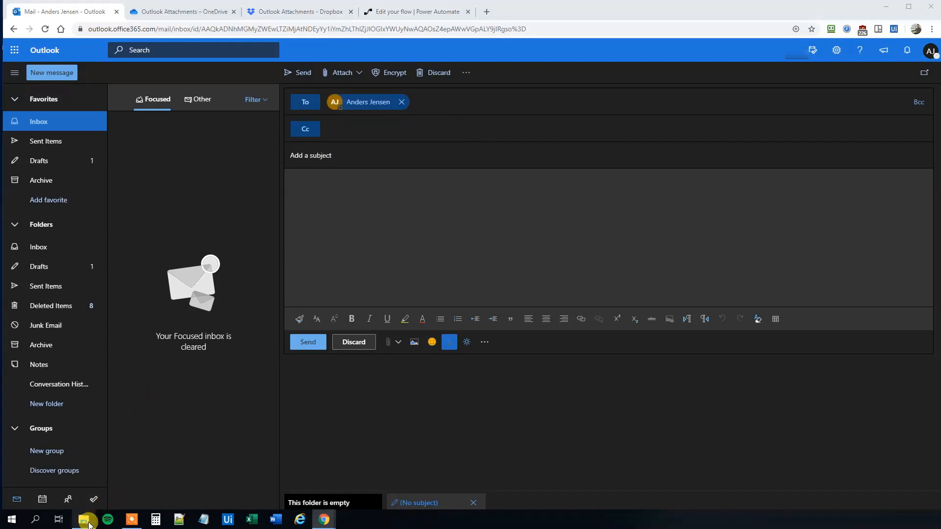
pyautogui.click(135, 471)
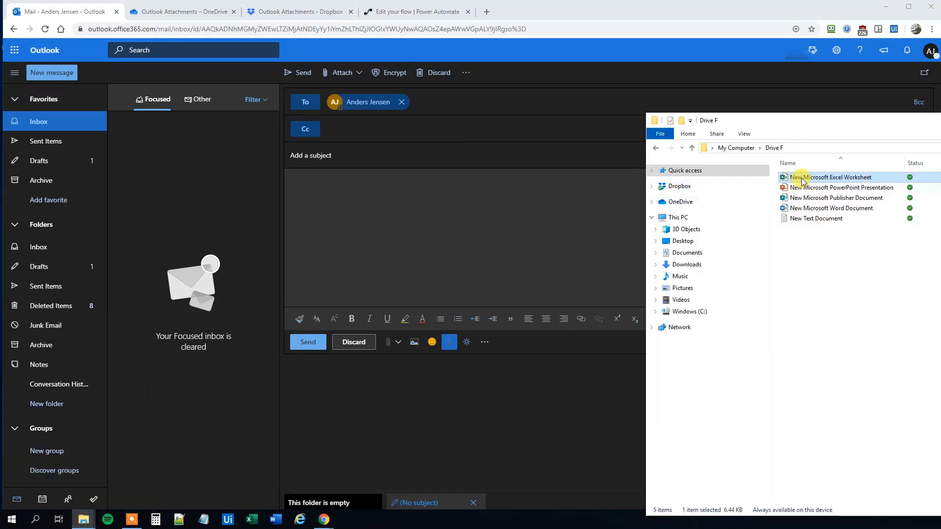
pyautogui.moveTo(802, 181); pyautogui.dragTo(483, 245)
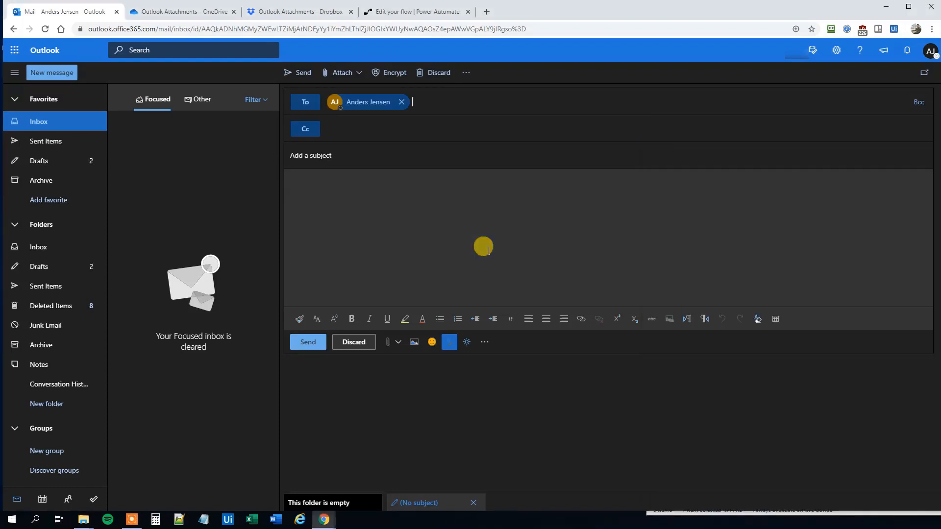
# - Give the new message the subject "test" and send it
pyautogui.click(316, 154)
pyautogui.write('test')
pyautogui.click(315, 379)
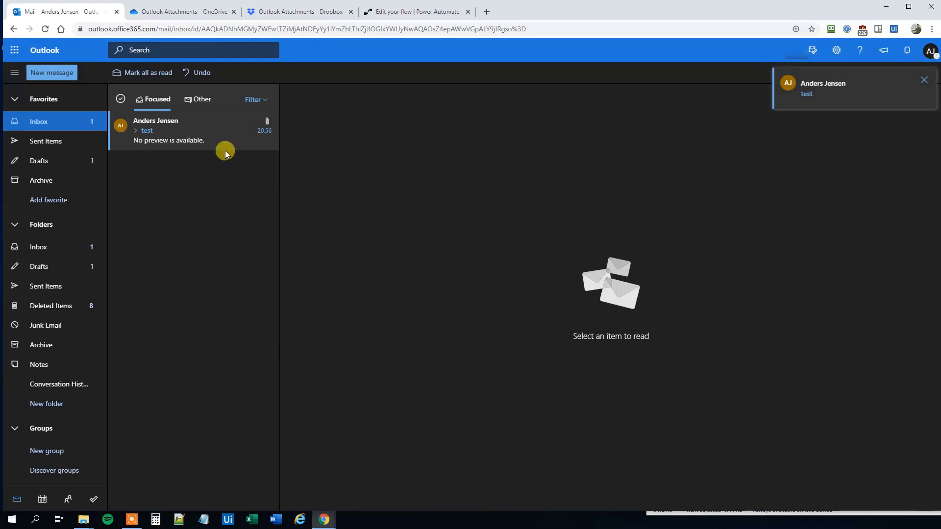
# - Check the Save Attachments test run in Power Automate and the contents of the Outlook Attachments folder in Dropbox
pyautogui.click(389, 14)
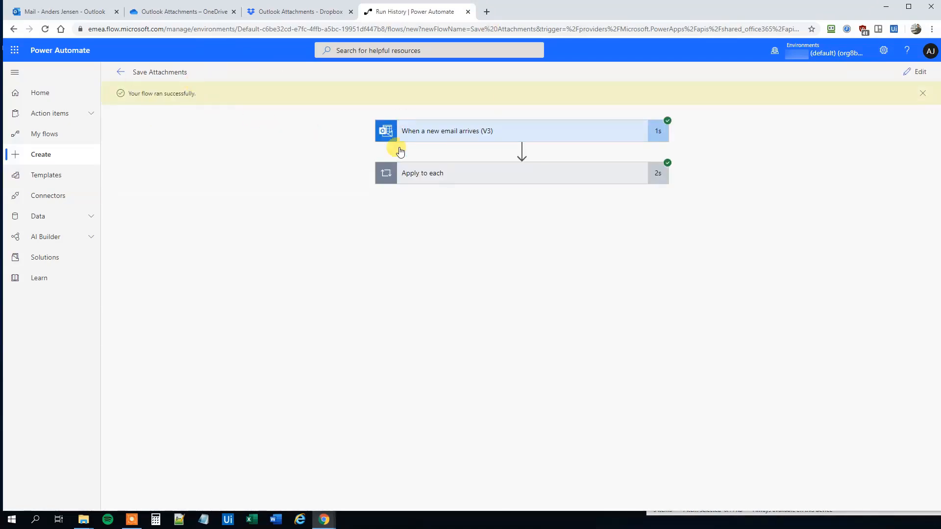
pyautogui.click(119, 74)
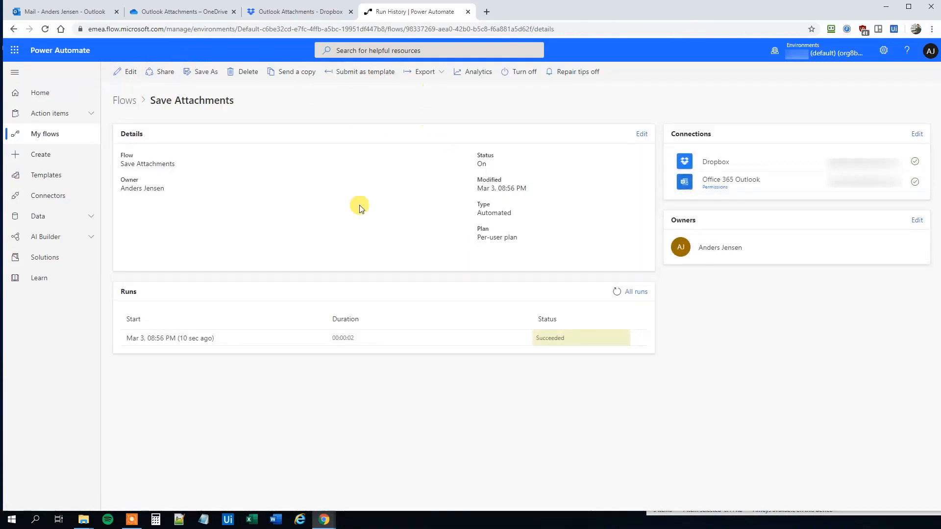
pyautogui.click(289, 11)
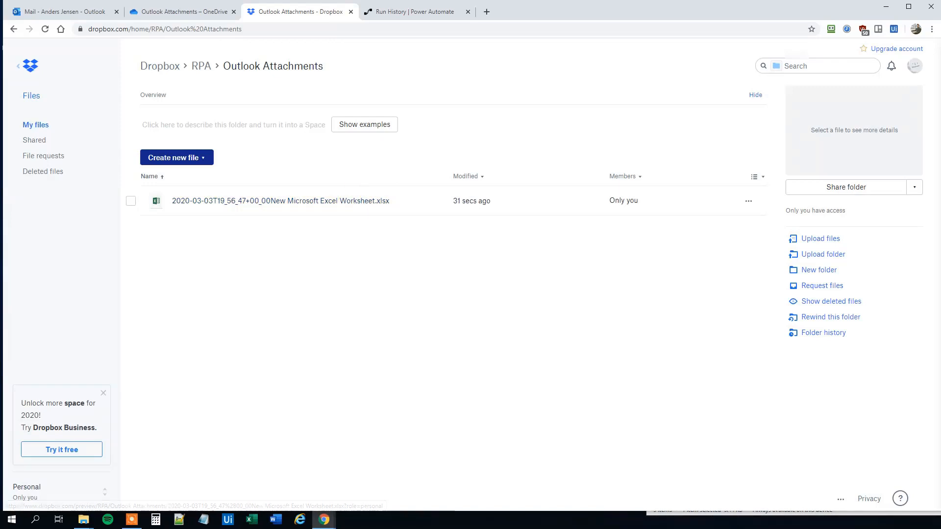
# - Reopen the Save Attachments flow in Power Automate for editing and rename the Dropbox Create file action "Save Attachments to Dropbox"
pyautogui.click(392, 11)
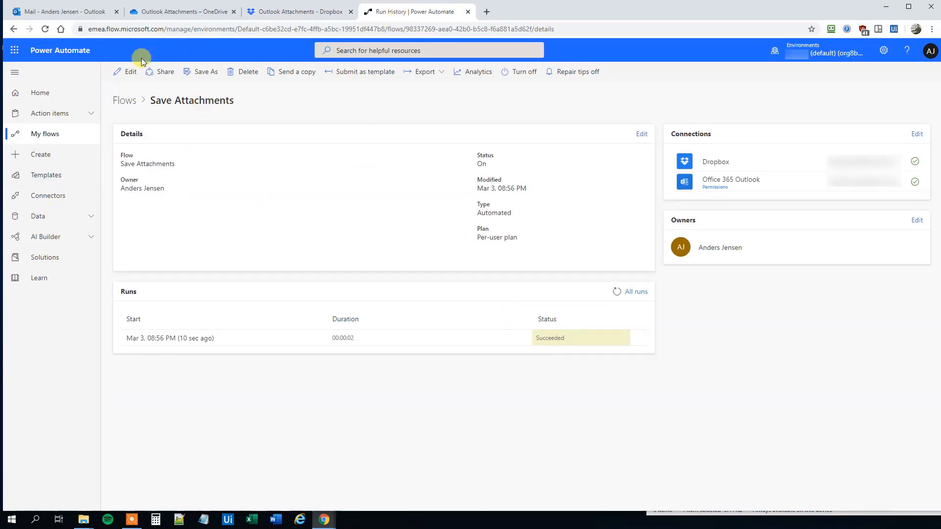
pyautogui.click(131, 73)
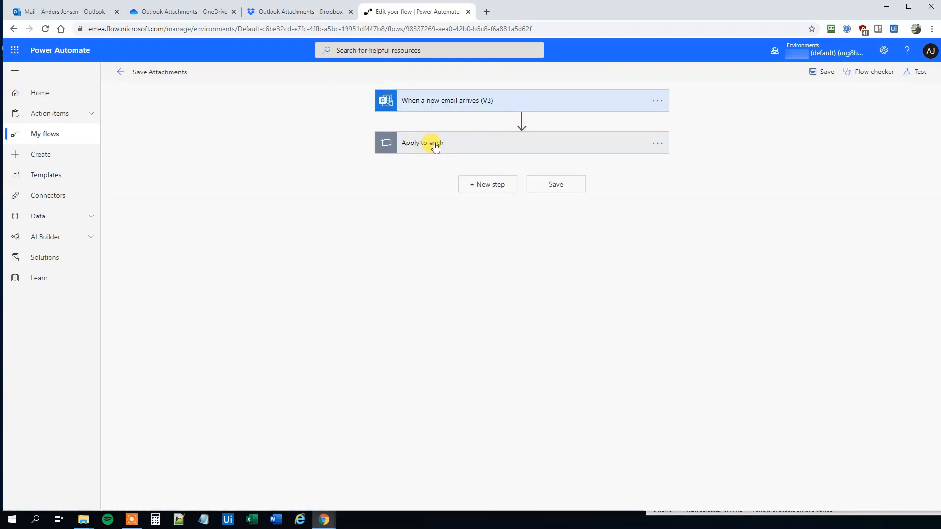
pyautogui.click(428, 147)
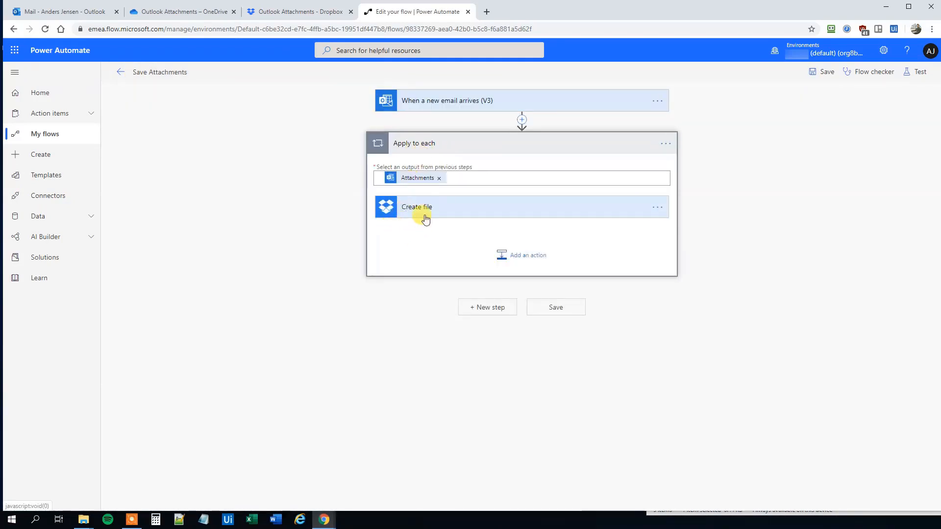
pyautogui.click(664, 210)
pyautogui.click(681, 219)
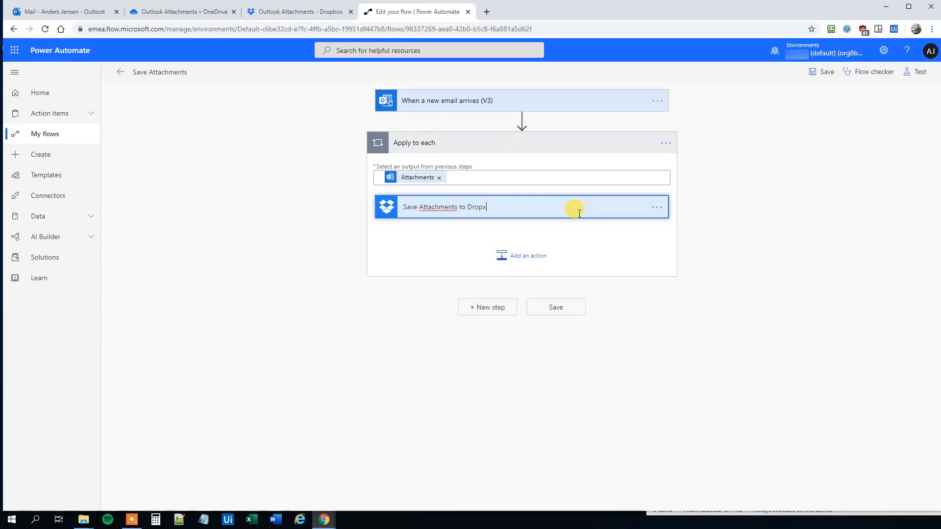
pyautogui.click(428, 255)
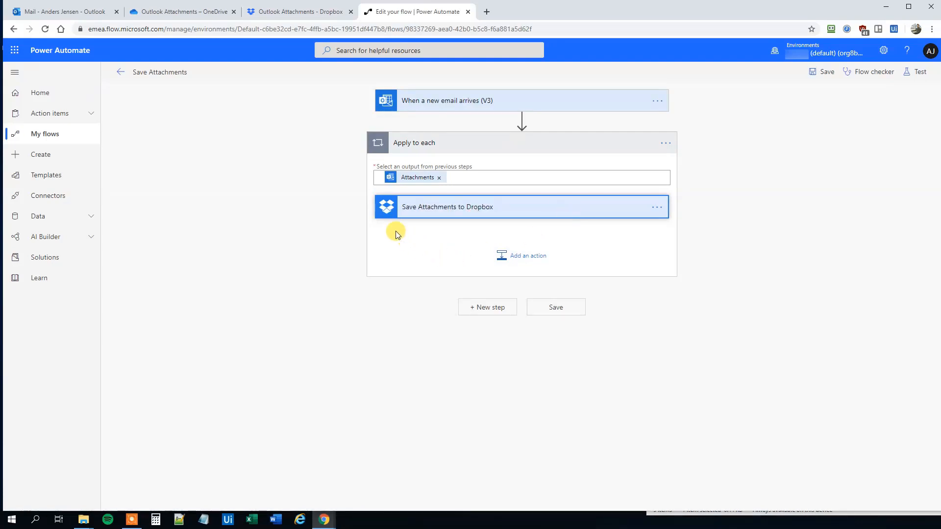
# - Add the OneDrive for Business "Create file" action after the Dropbox action inside the loop and rename it "Save Attachments to OneDrive"
pyautogui.click(532, 261)
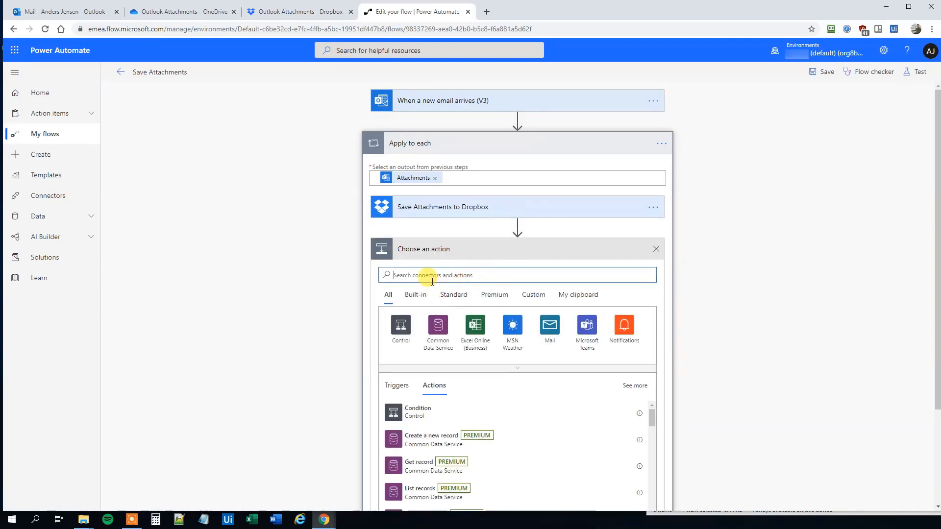
pyautogui.write('onedrive')
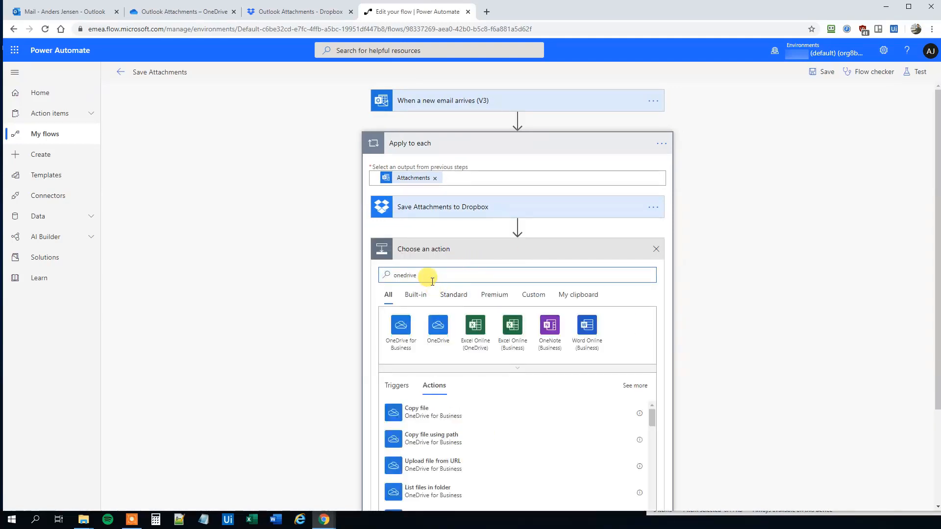
pyautogui.click(388, 349)
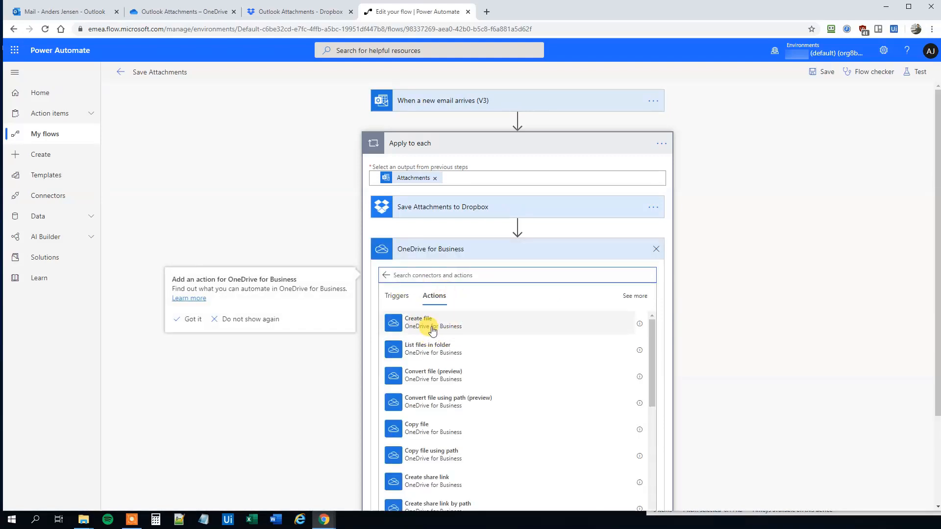
pyautogui.click(431, 328)
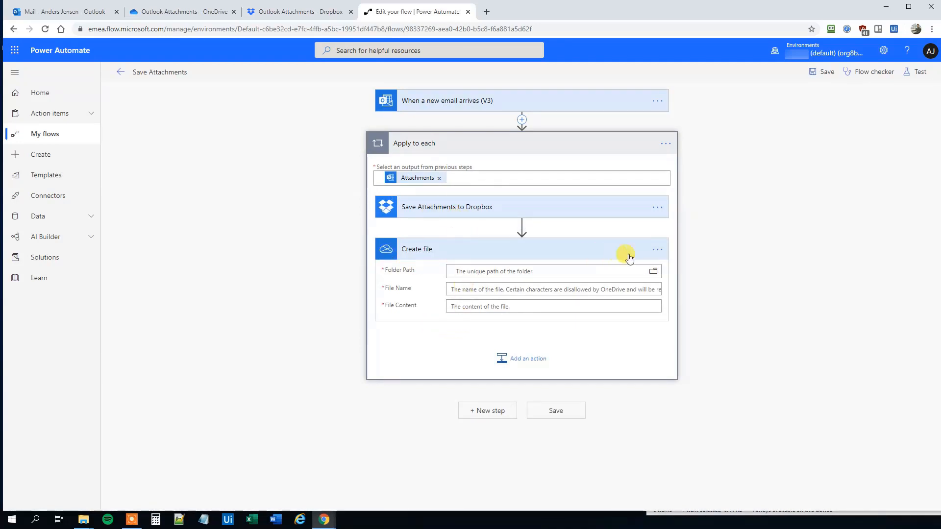
pyautogui.click(657, 250)
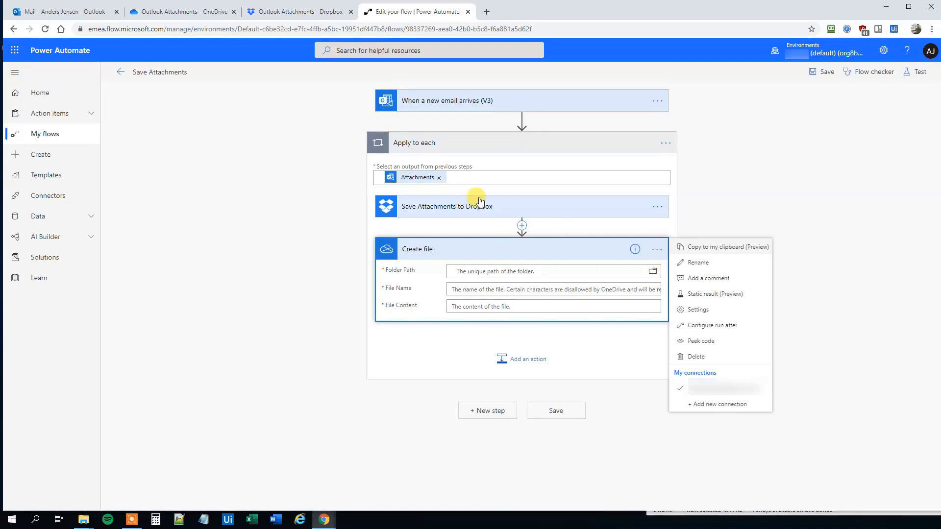
pyautogui.click(698, 263)
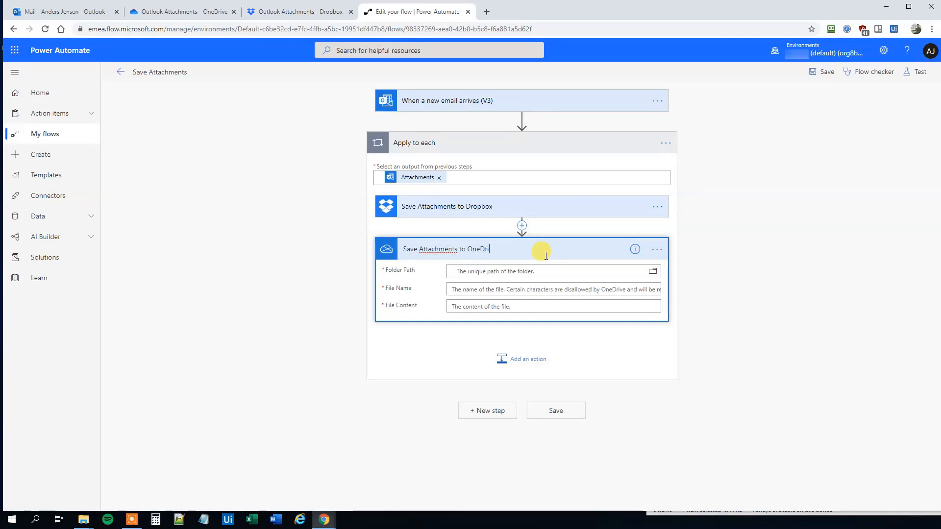
# - Check the target folder in OneDrive and set the OneDrive action's Folder Path to /Outlook Attachments
pyautogui.click(159, 11)
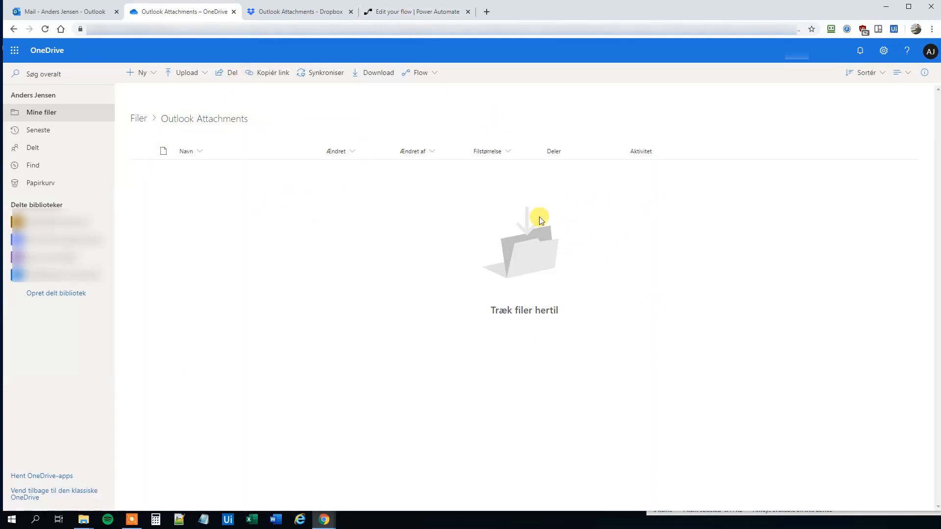
pyautogui.click(407, 11)
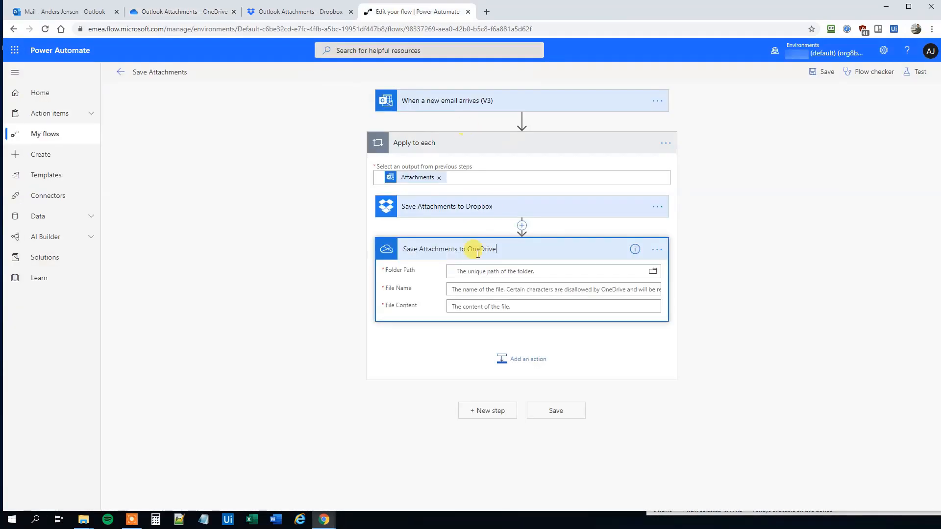
pyautogui.click(653, 273)
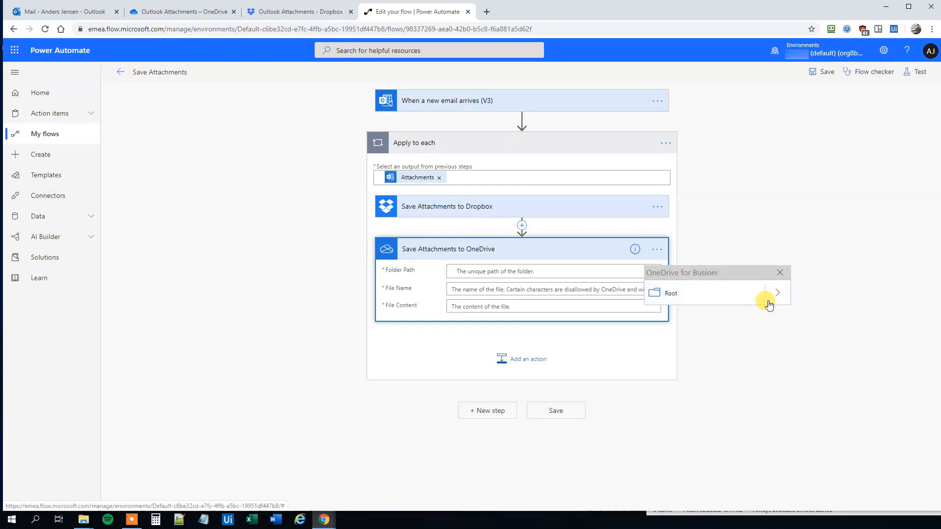
pyautogui.click(777, 297)
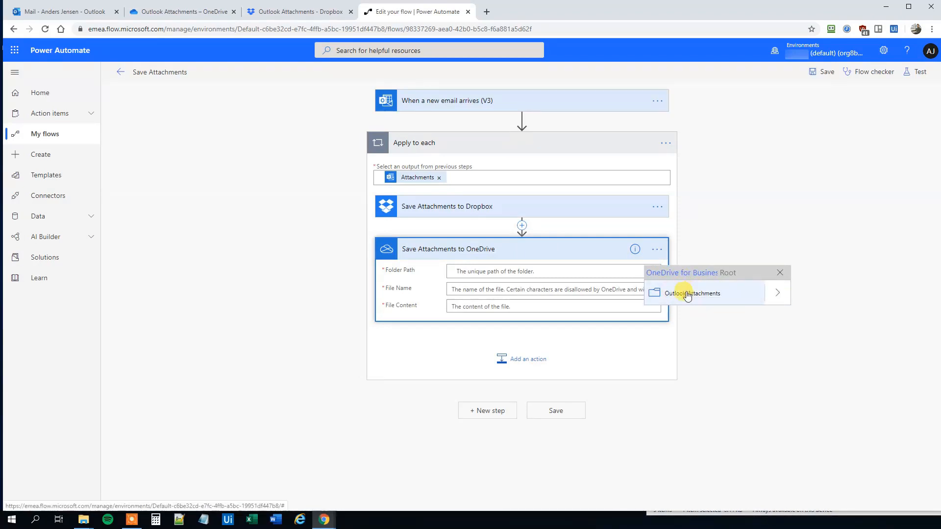
pyautogui.click(691, 295)
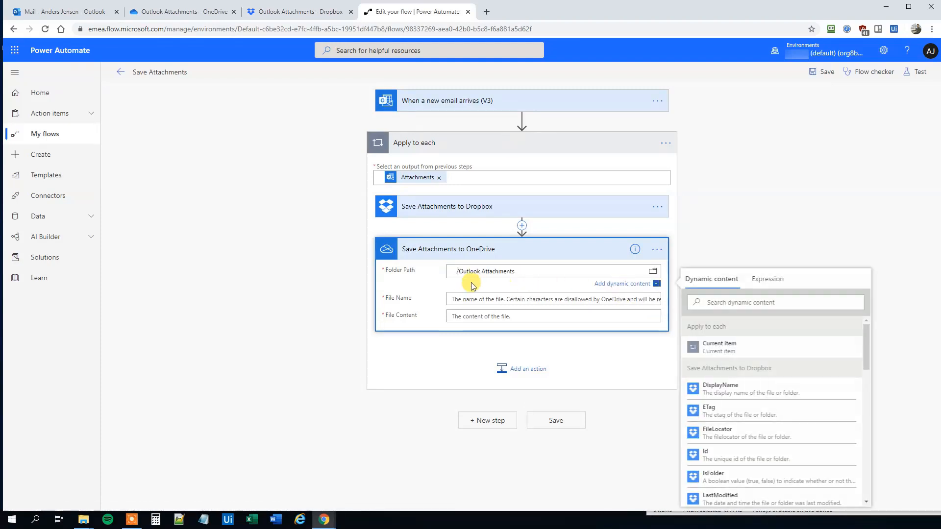
# - Set the OneDrive action's File Name to the email's Received Time followed by the Attachments Name dynamic content
pyautogui.click(474, 300)
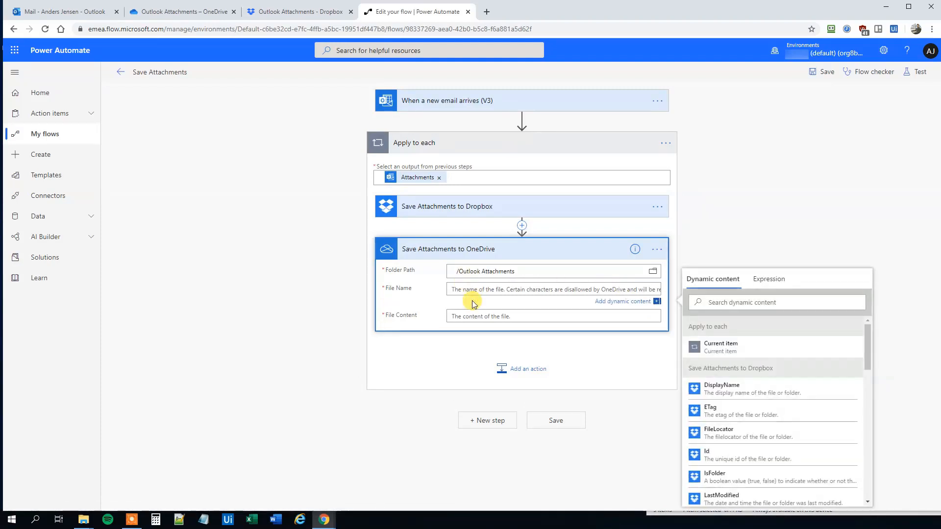
pyautogui.scroll(-5, 808, 471)
pyautogui.scroll(-3, 813, 435)
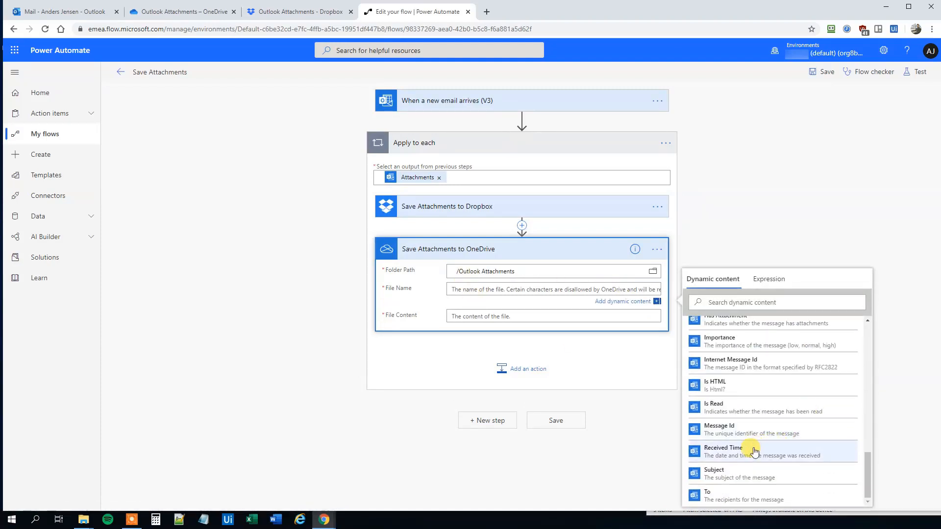
pyautogui.click(749, 478)
pyautogui.scroll(6, 755, 431)
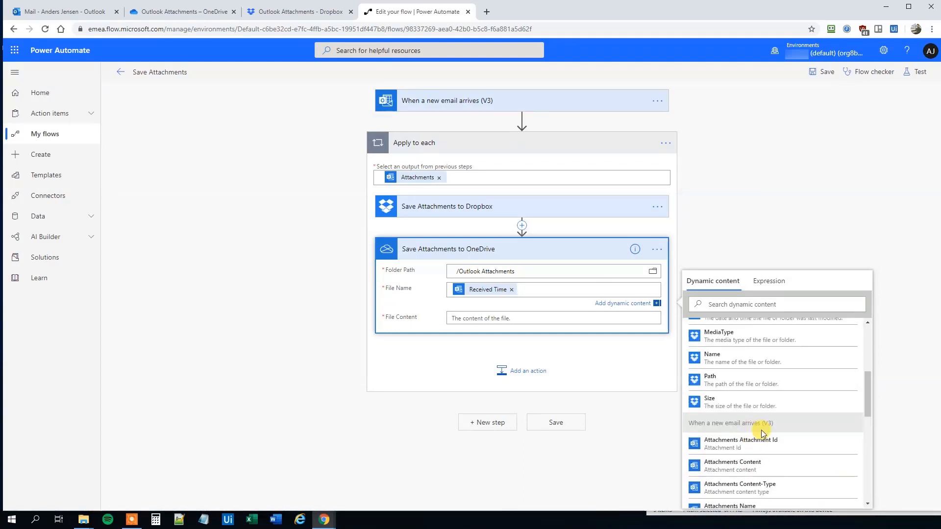
pyautogui.click(794, 460)
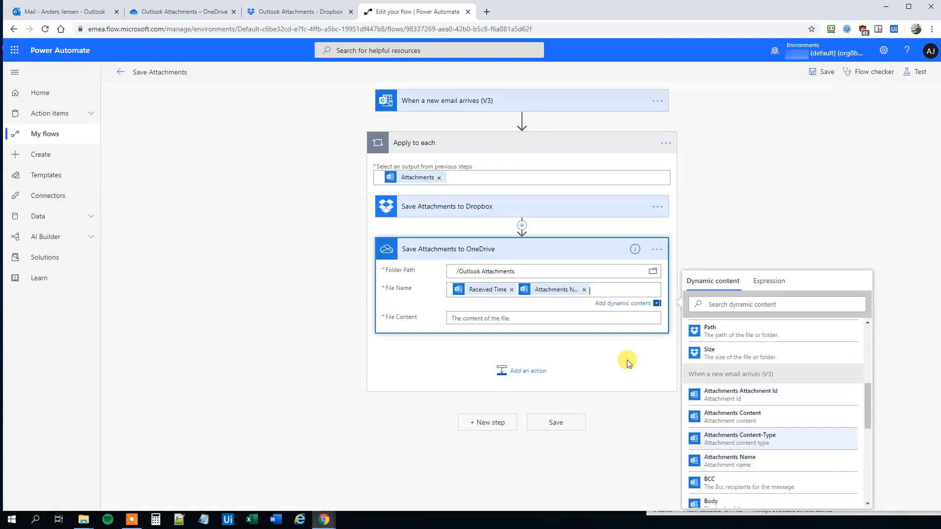
# - Set the OneDrive action's File Content to the Attachments Content dynamic content from the email trigger
pyautogui.click(484, 309)
pyautogui.scroll(-2, 777, 414)
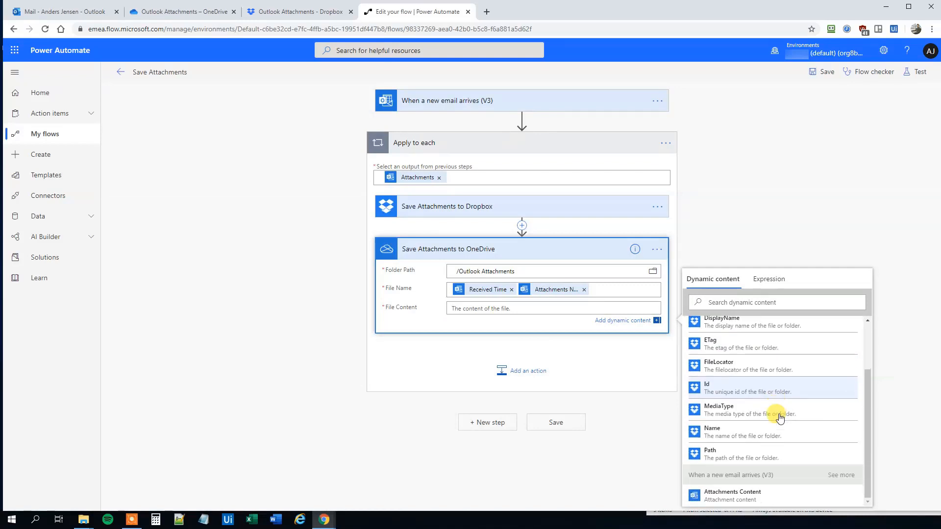
pyautogui.click(752, 495)
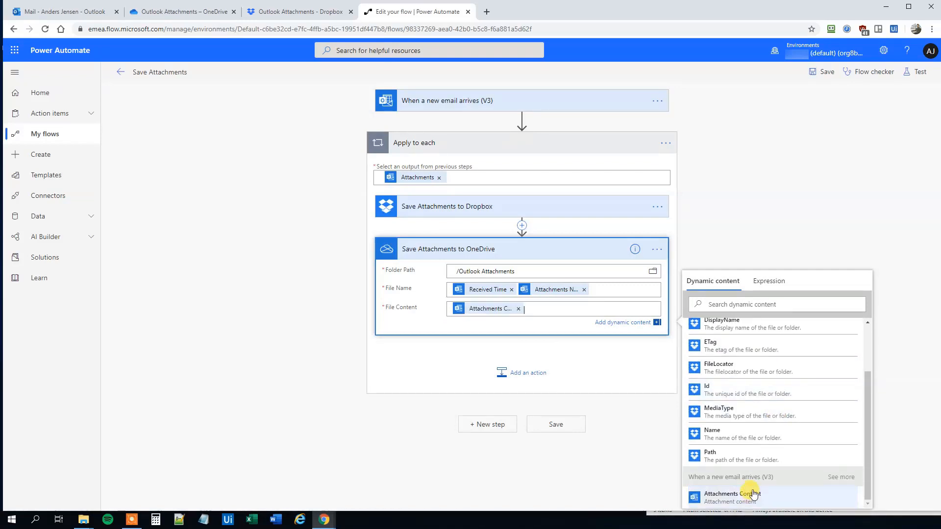
pyautogui.click(343, 373)
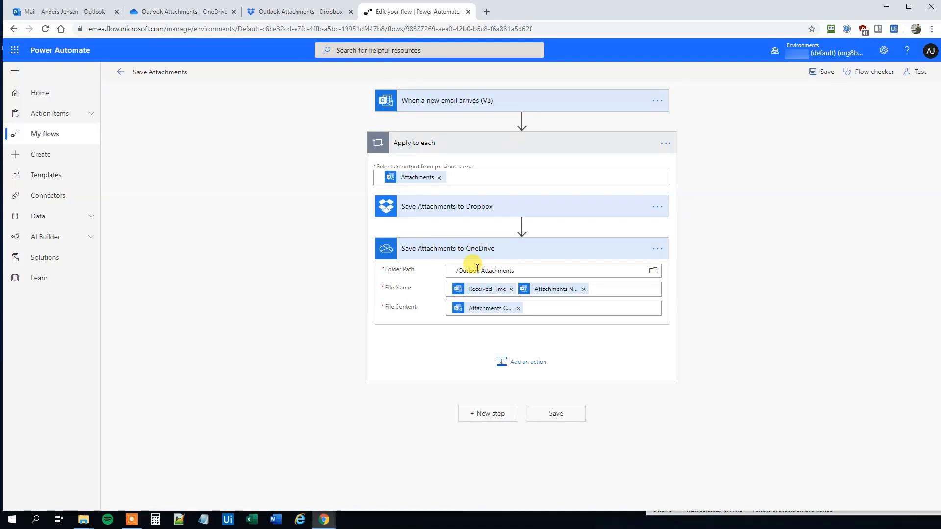
# - Save the flow and start a test run with the option to perform the trigger action manually
pyautogui.click(825, 73)
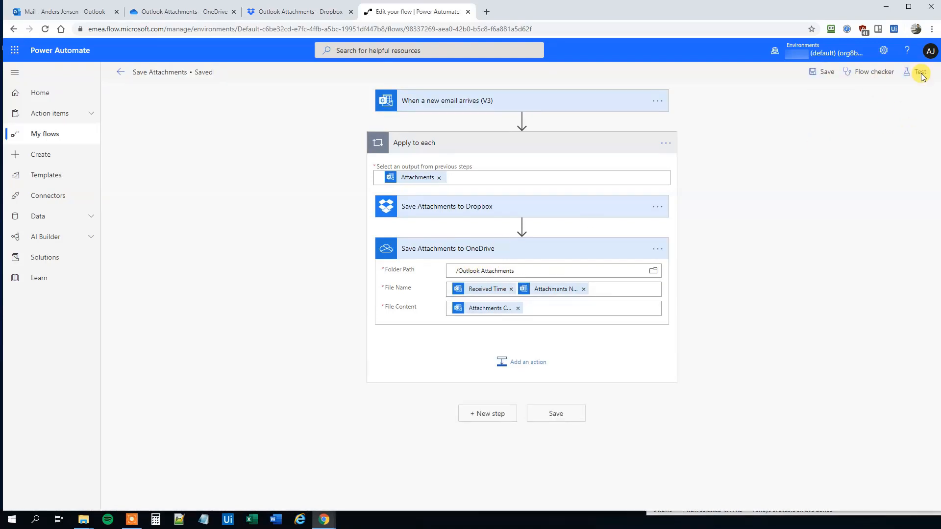
pyautogui.click(920, 74)
pyautogui.click(827, 98)
pyautogui.click(821, 136)
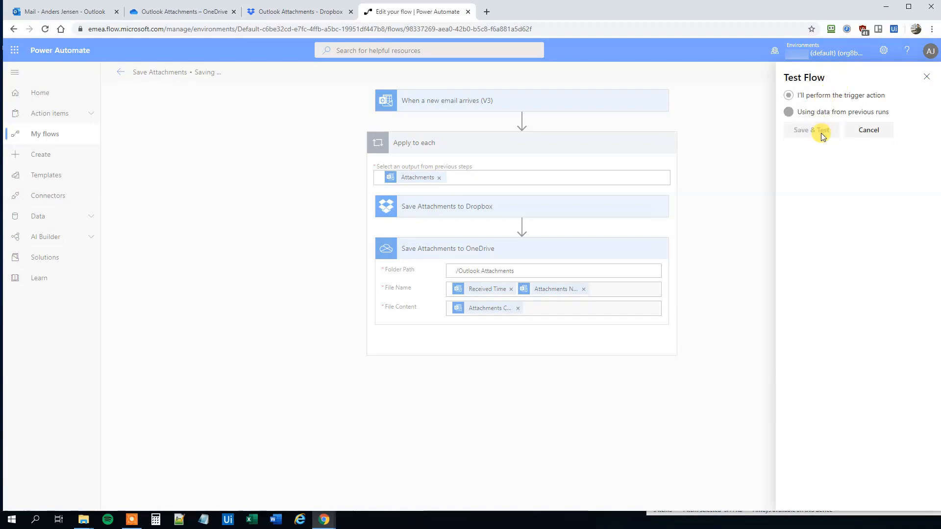
# - Switch to Outlook and create a new message addressed to the mailbox owner
pyautogui.click(58, 12)
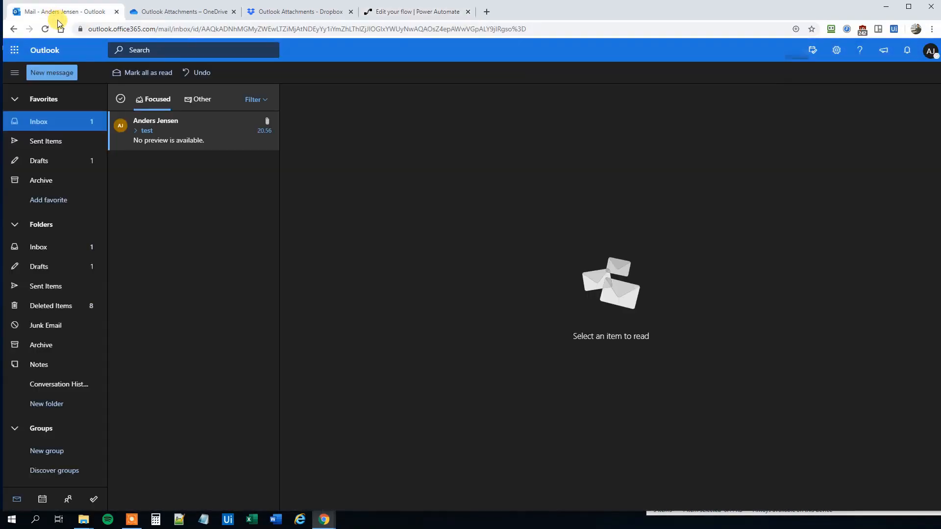
pyautogui.click(51, 74)
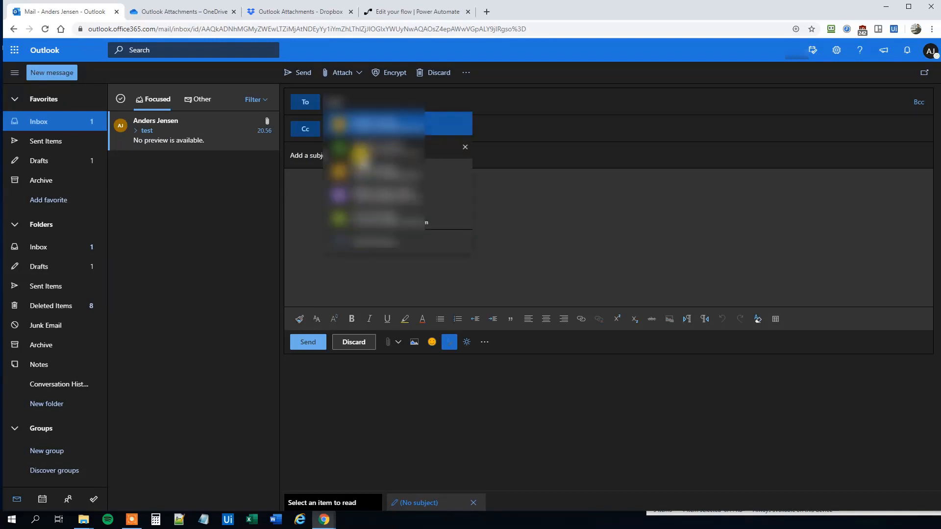
pyautogui.click(359, 128)
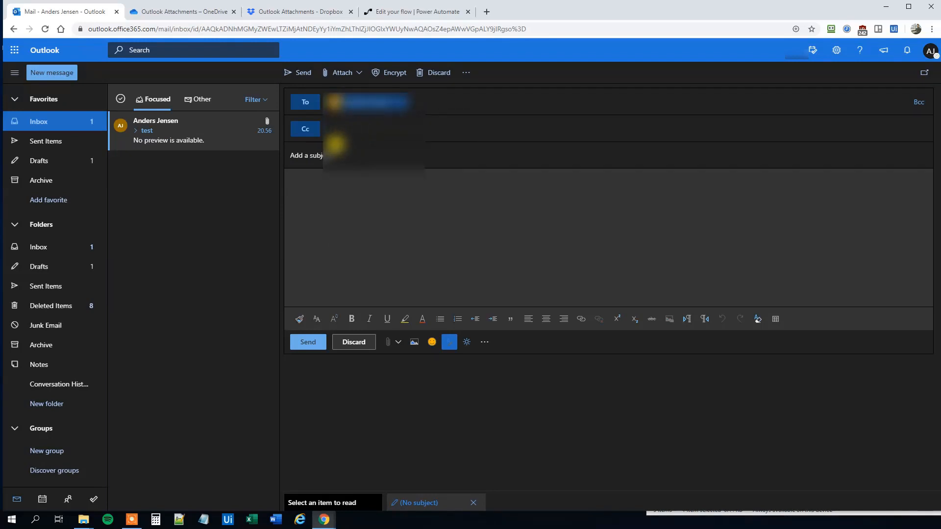
# - Try to attach the New Microsoft PowerPoint Presentation and New Microsoft Word Document files from Drive F to the message
pyautogui.click(92, 521)
pyautogui.click(105, 478)
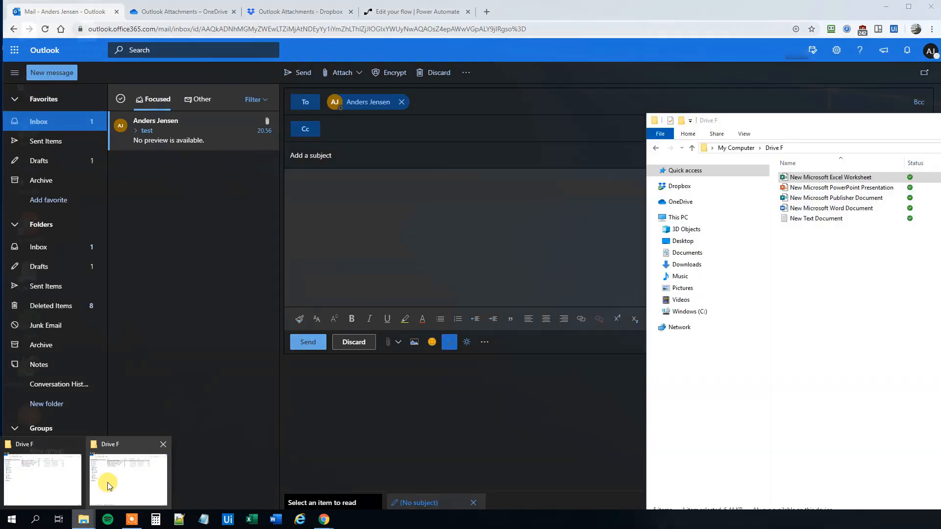
pyautogui.keyDown('shift'); pyautogui.click(824, 200); pyautogui.keyUp('shift')
pyautogui.moveTo(823, 200); pyautogui.dragTo(357, 204)
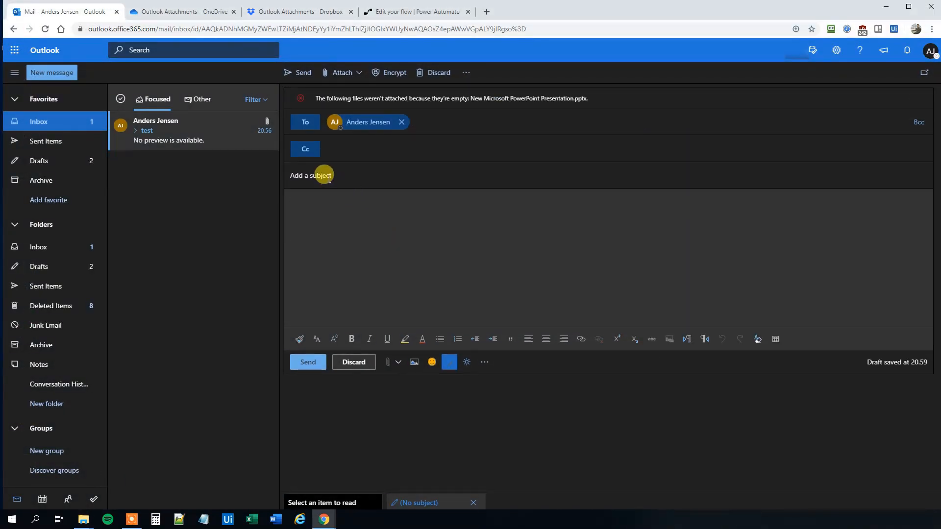
pyautogui.click(940, 287)
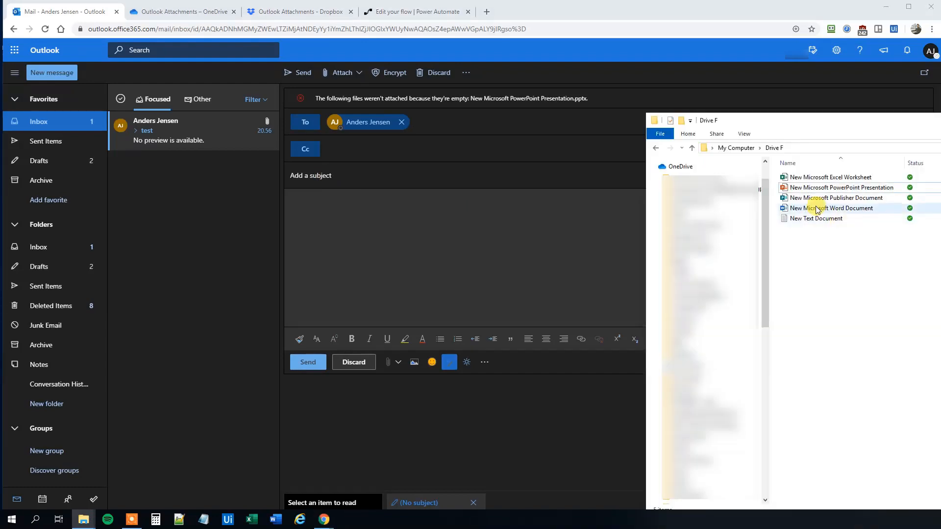
pyautogui.moveTo(815, 207); pyautogui.dragTo(408, 267)
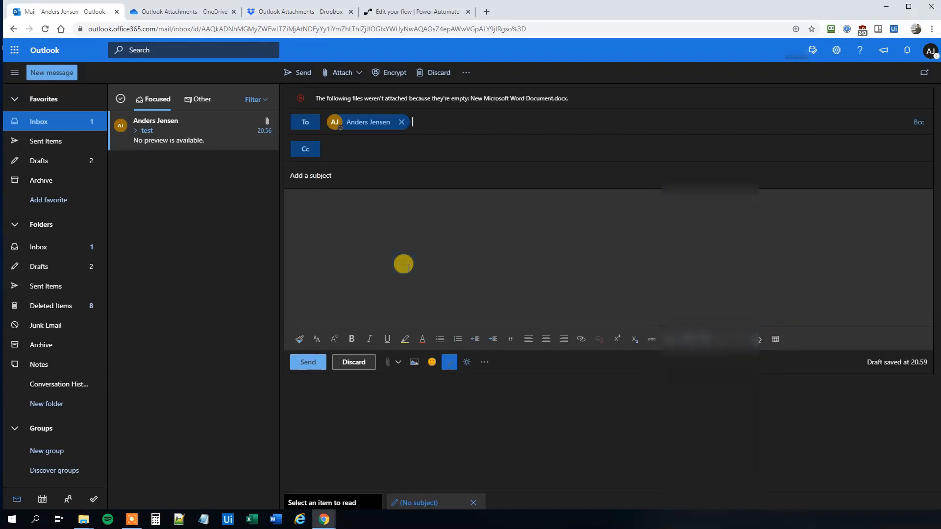
# - Attach the New Microsoft Excel Worksheet file from Drive F and send the message with the subject "Test2"
pyautogui.click(940, 287)
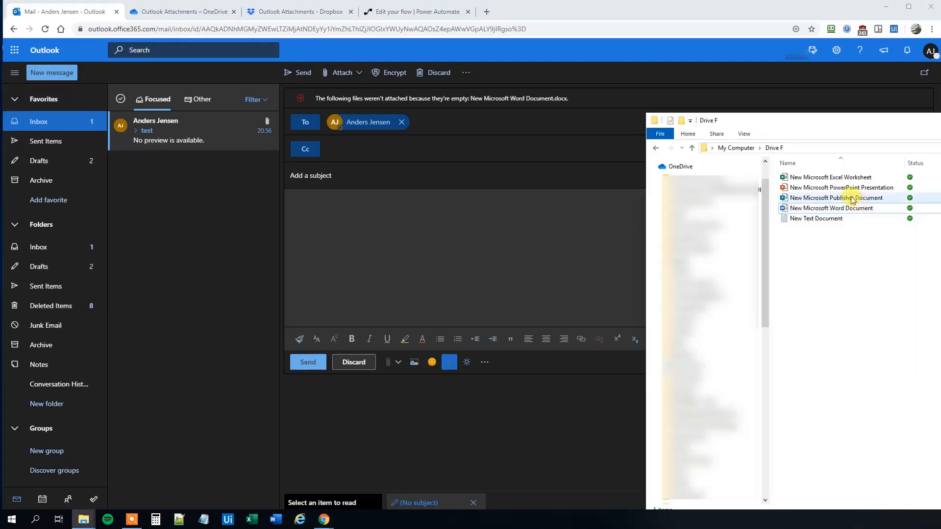
pyautogui.moveTo(799, 175); pyautogui.dragTo(456, 265)
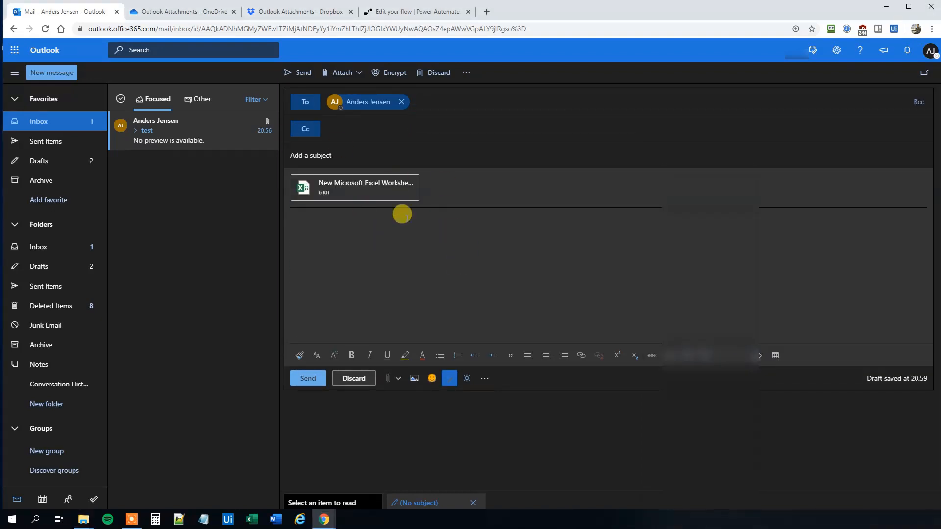
pyautogui.click(324, 156)
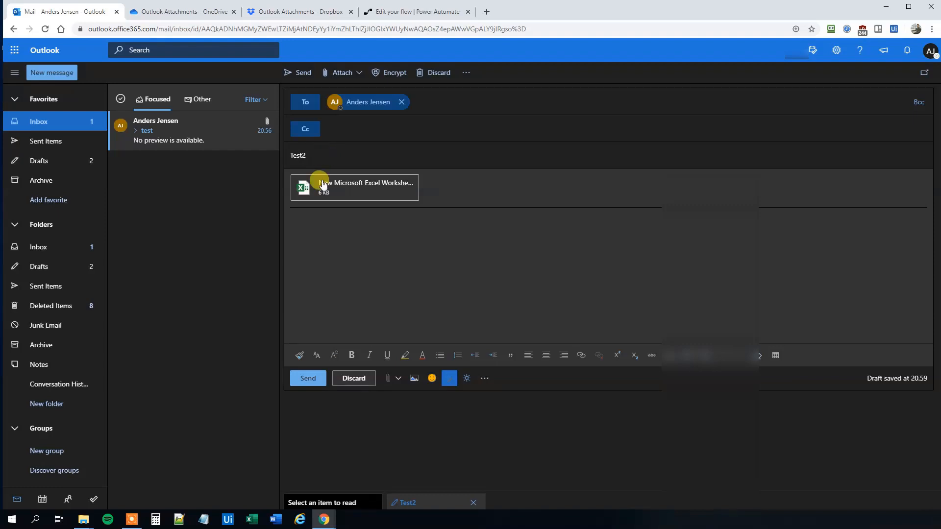
pyautogui.click(940, 129)
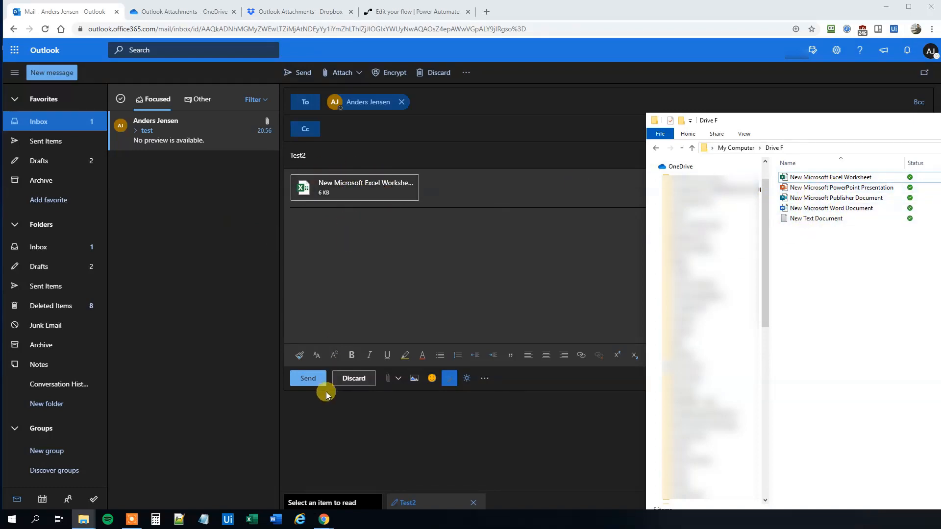
pyautogui.click(308, 380)
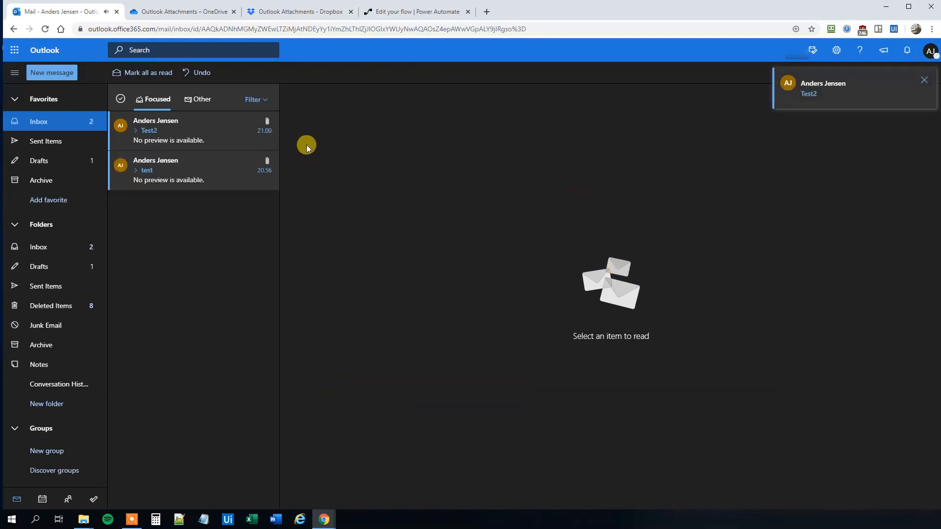
# - Check the latest Save Attachments run in Power Automate and the Outlook Attachments folders in OneDrive and Dropbox
pyautogui.click(410, 11)
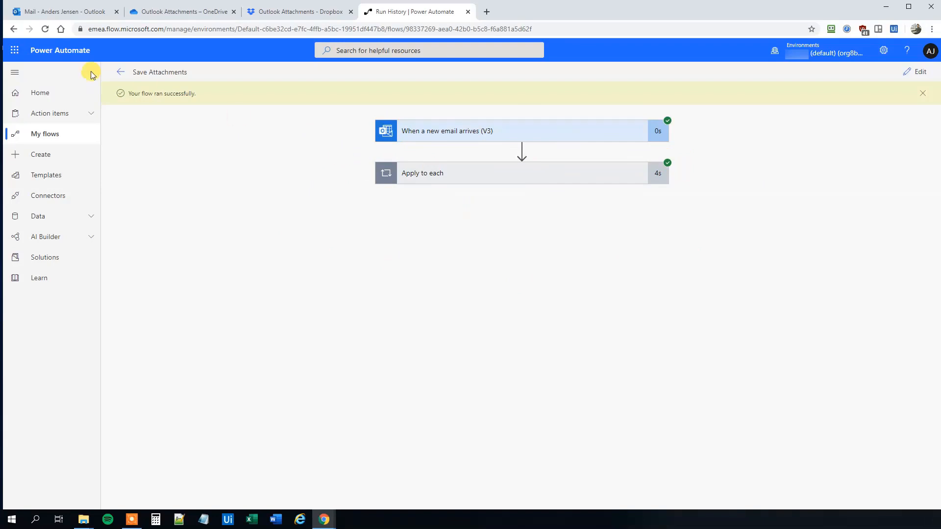
pyautogui.click(118, 77)
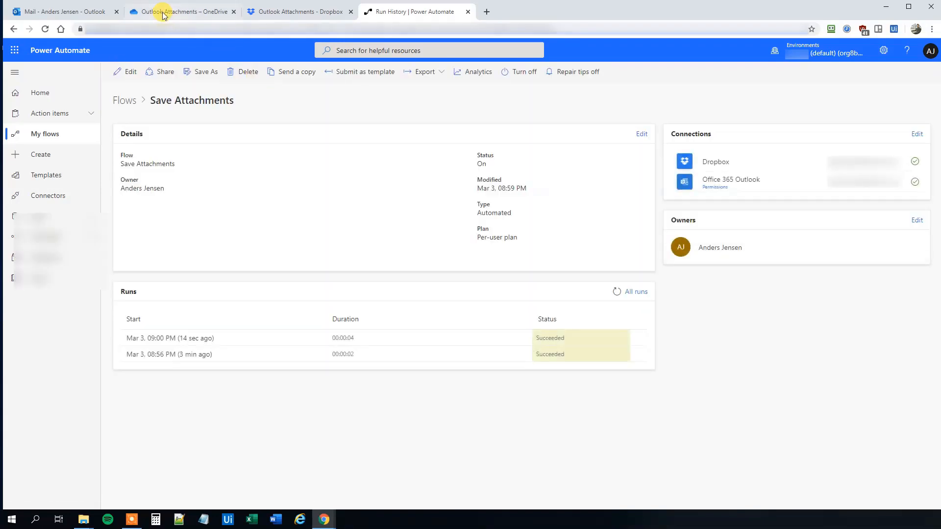
pyautogui.click(163, 14)
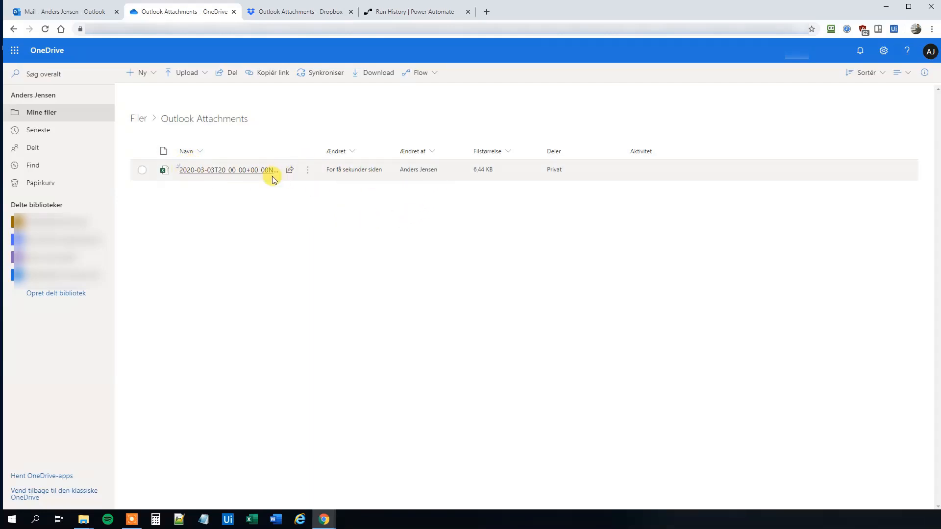
pyautogui.click(296, 12)
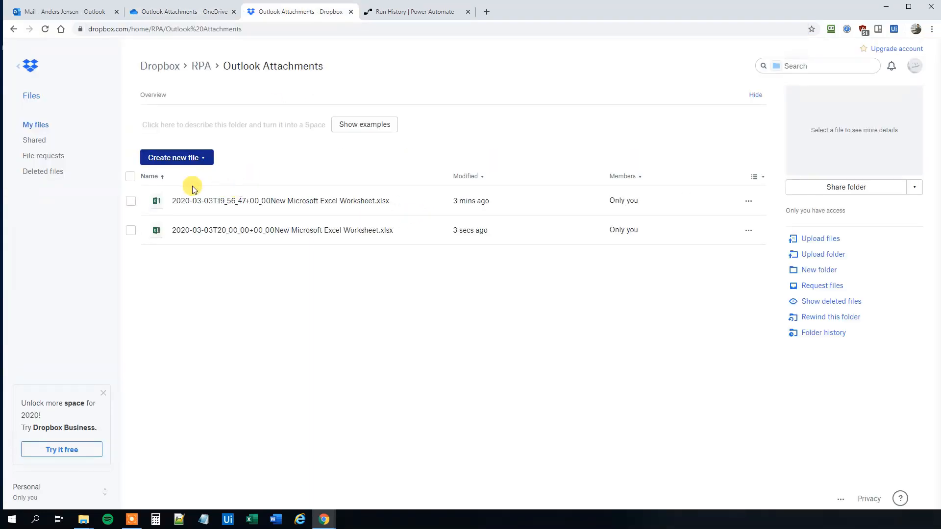